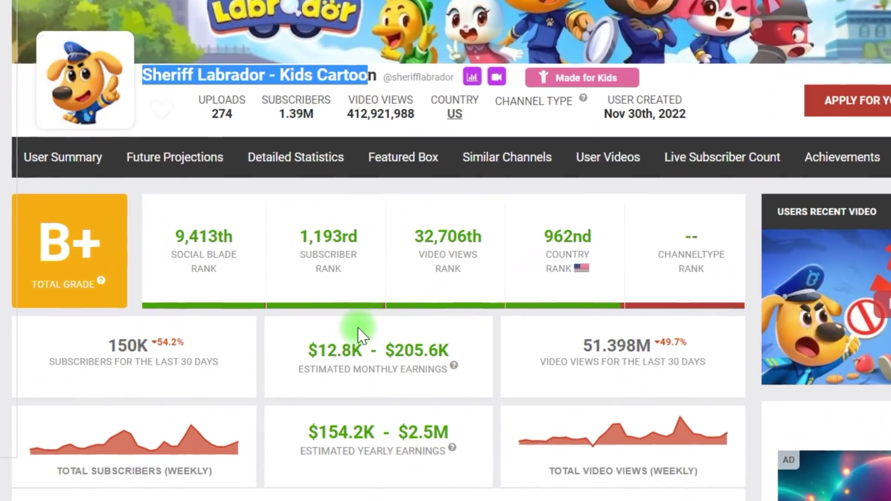
# Highlight the Sheriff Labrador channel's estimated monthly earnings range on Social Blade, then clear it
pyautogui.moveTo(309, 361); pyautogui.dragTo(424, 359)
pyautogui.click(324, 430)
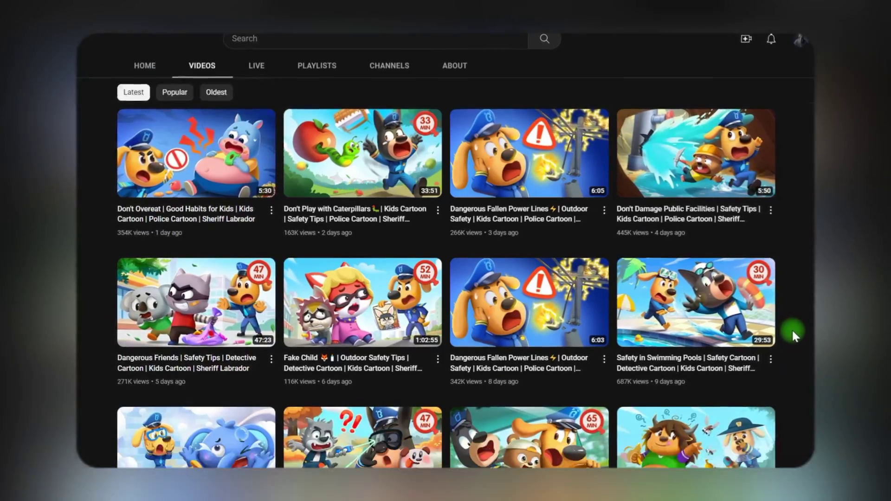
pyautogui.scroll(-3, 791, 328)
pyautogui.scroll(-3, 800, 331)
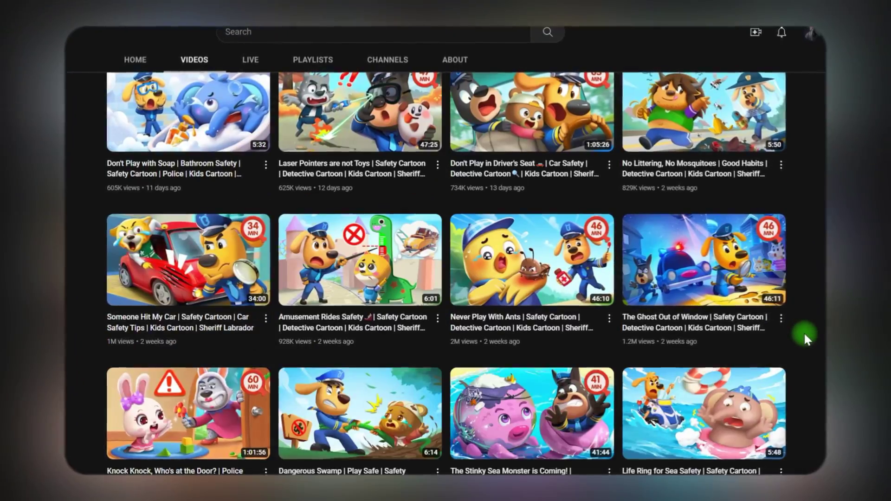
pyautogui.scroll(-3, 804, 332)
pyautogui.scroll(-3, 808, 333)
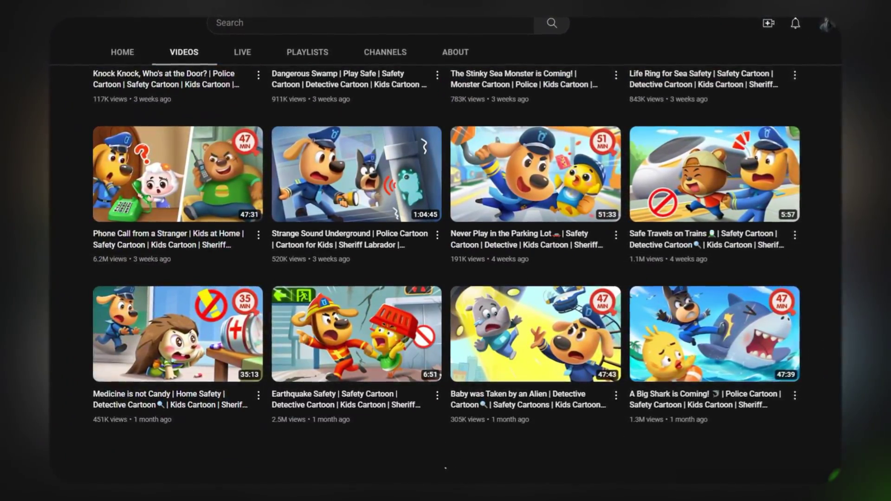
pyautogui.scroll(-5, 886, 203)
pyautogui.scroll(-3, 886, 202)
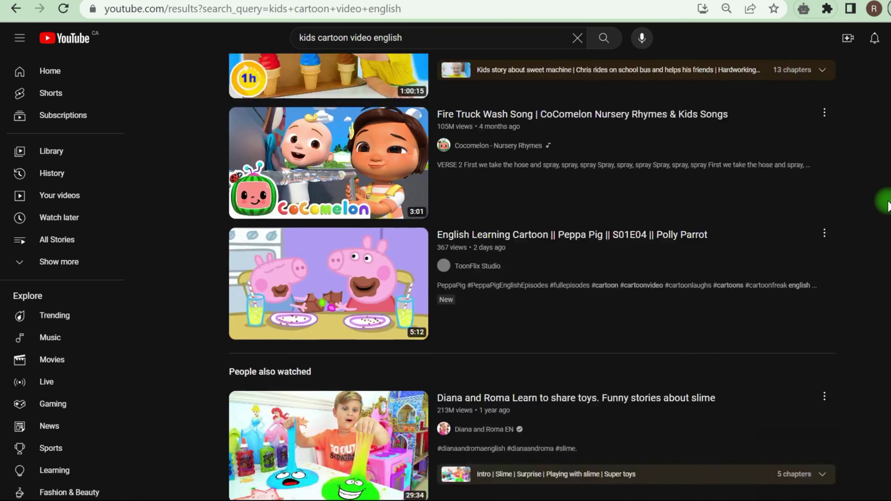
pyautogui.scroll(-3, 888, 205)
pyautogui.scroll(-5, 887, 205)
pyautogui.scroll(-3, 888, 205)
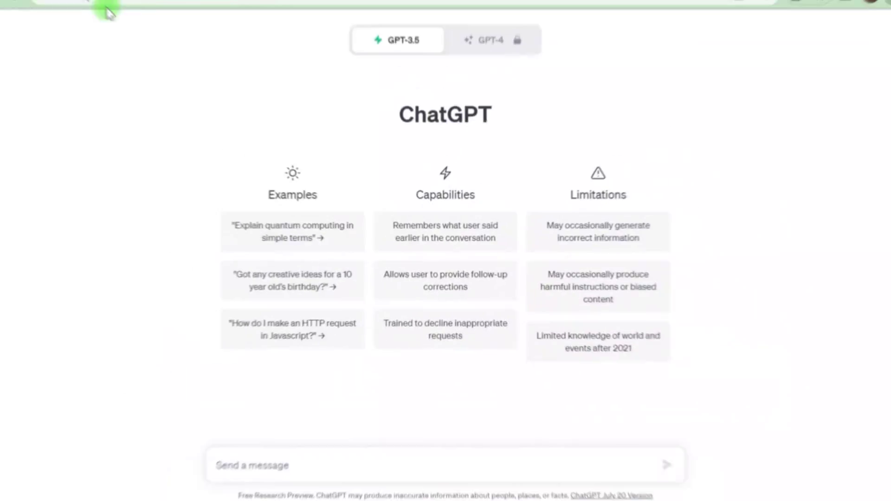
# Ask ChatGPT for a friendship story under 200 words, then ten scene image prompts
pyautogui.click(165, 99)
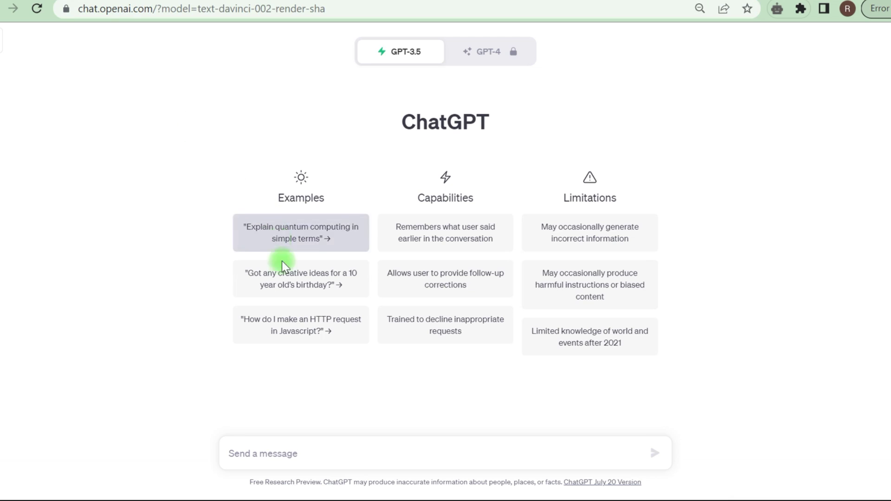
pyautogui.moveTo(384, 161); pyautogui.dragTo(546, 137)
pyautogui.write('wr')
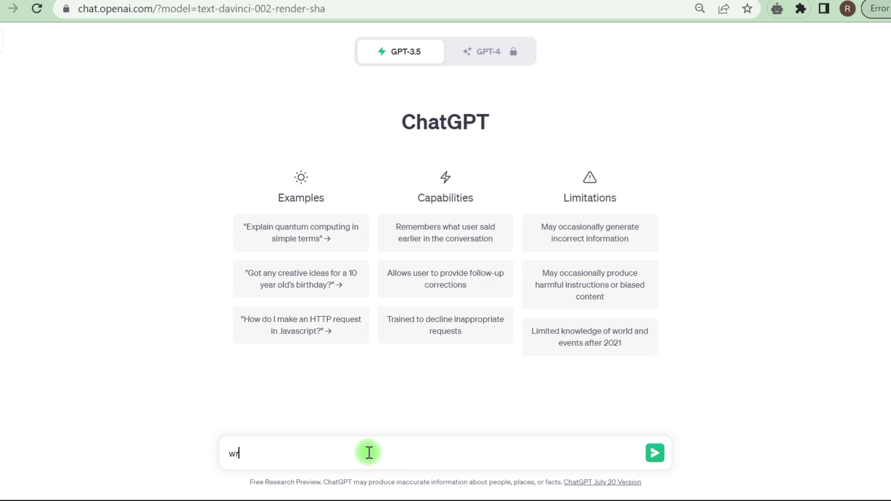
pyautogui.write('ite me a short kids friendship s')
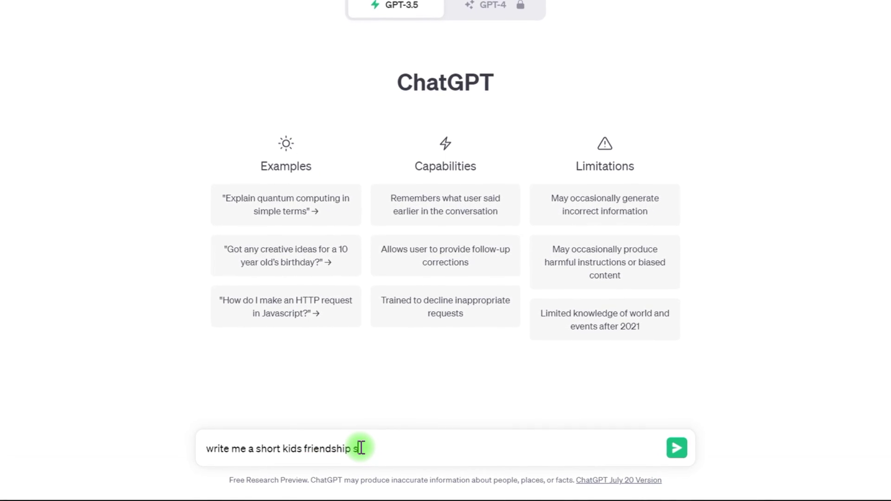
pyautogui.write('tory under 200 words')
pyautogui.click(654, 453)
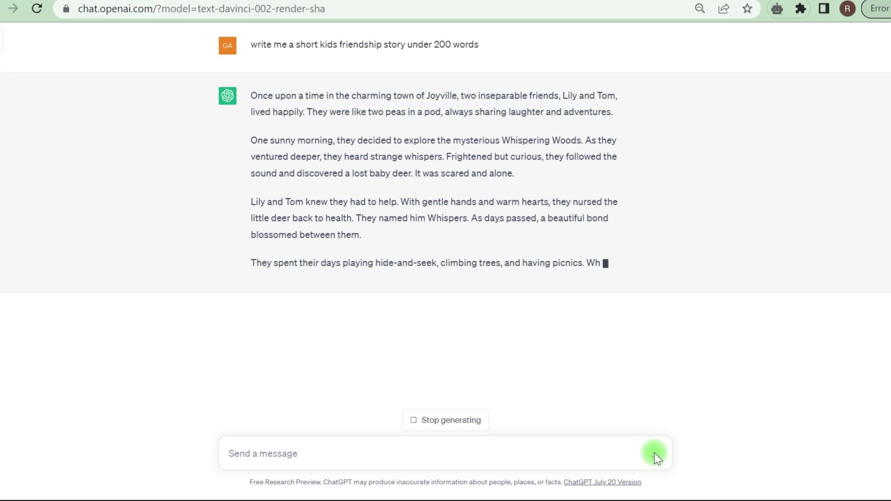
pyautogui.click(400, 454)
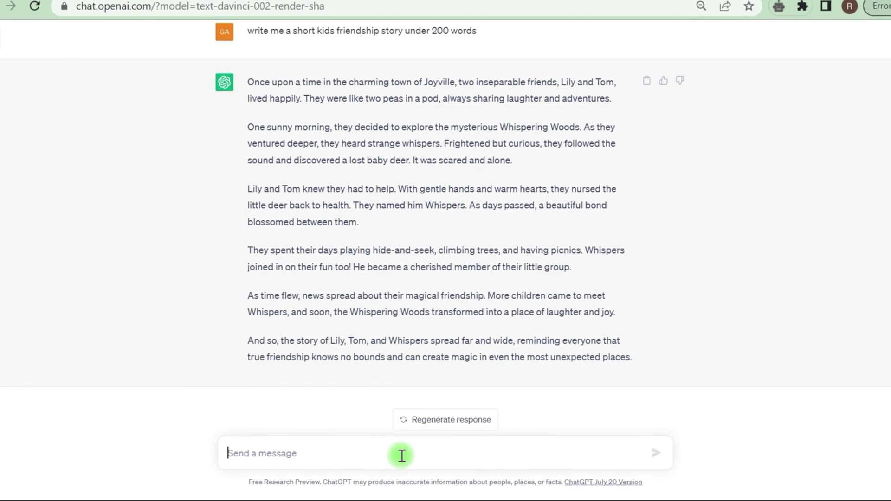
pyautogui.write('wri')
pyautogui.write('te the promts about this story')
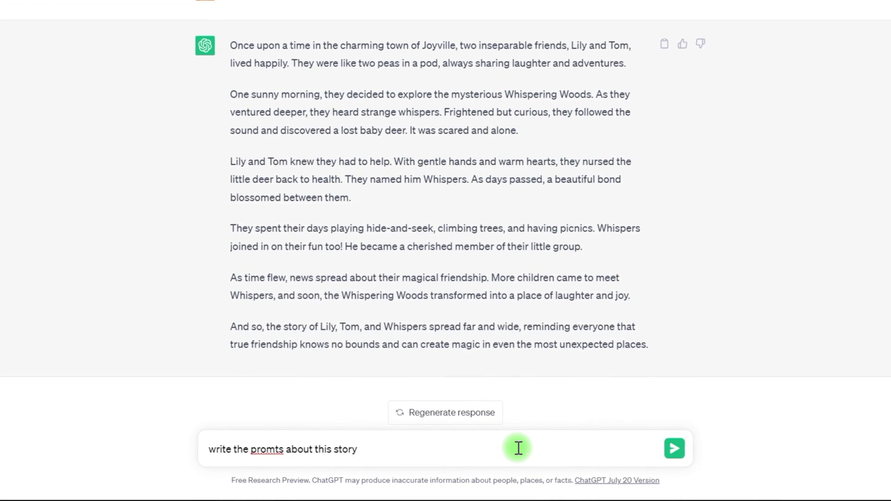
pyautogui.write(' for generate image')
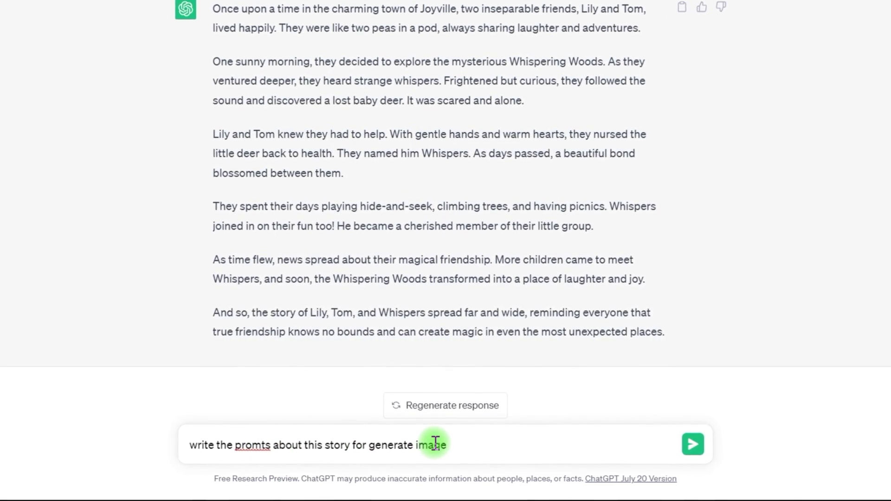
pyautogui.click(653, 452)
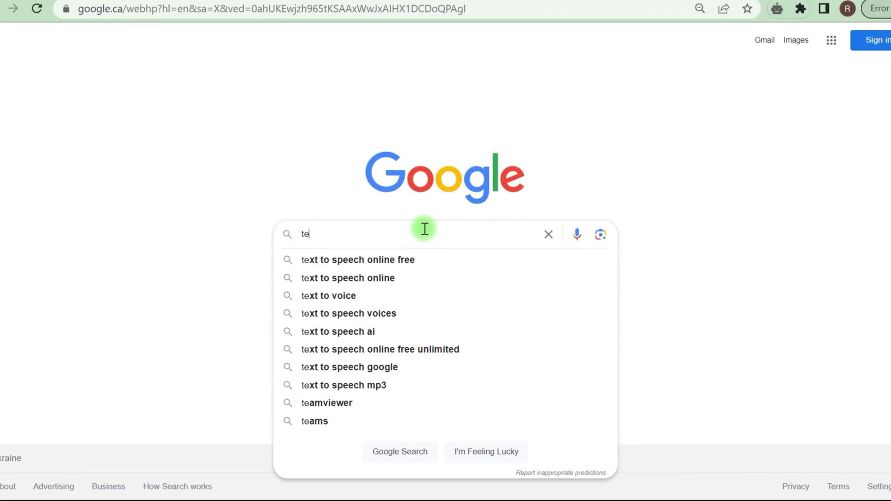
# Search Google for 'text to speech online free' and open TextMagic's Free Text to Speech Tool
pyautogui.press('Down')
pyautogui.press('Return')
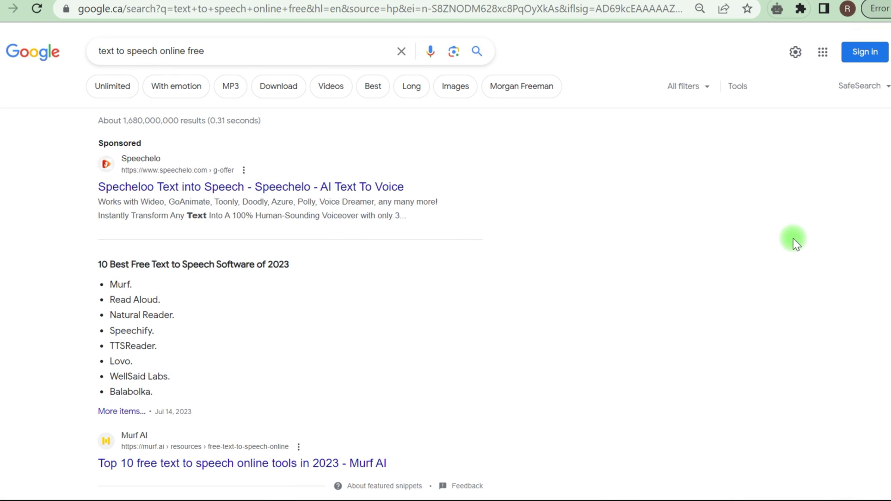
pyautogui.scroll(-1, 791, 238)
pyautogui.scroll(-1, 787, 270)
pyautogui.scroll(-1, 788, 271)
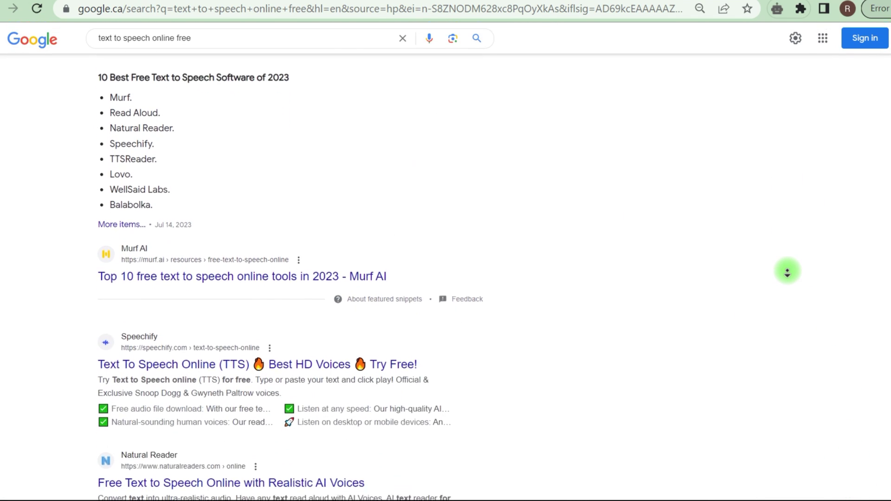
pyautogui.scroll(-1, 787, 271)
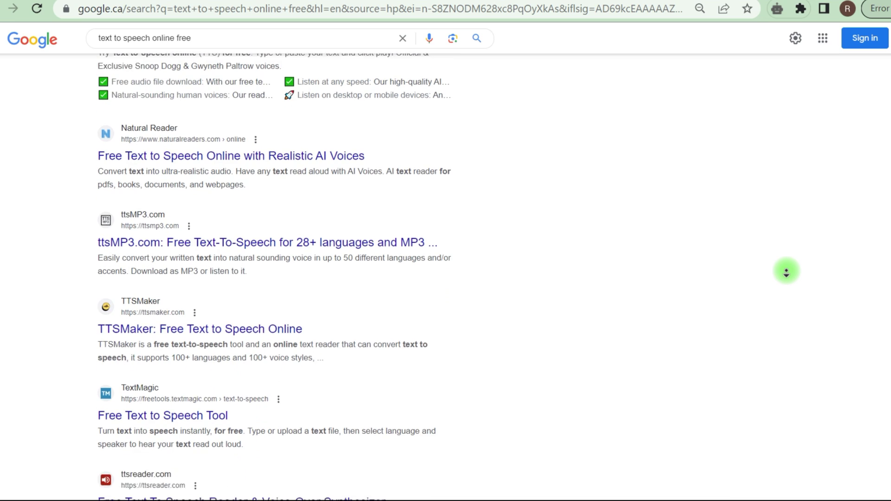
pyautogui.middleClick(787, 272)
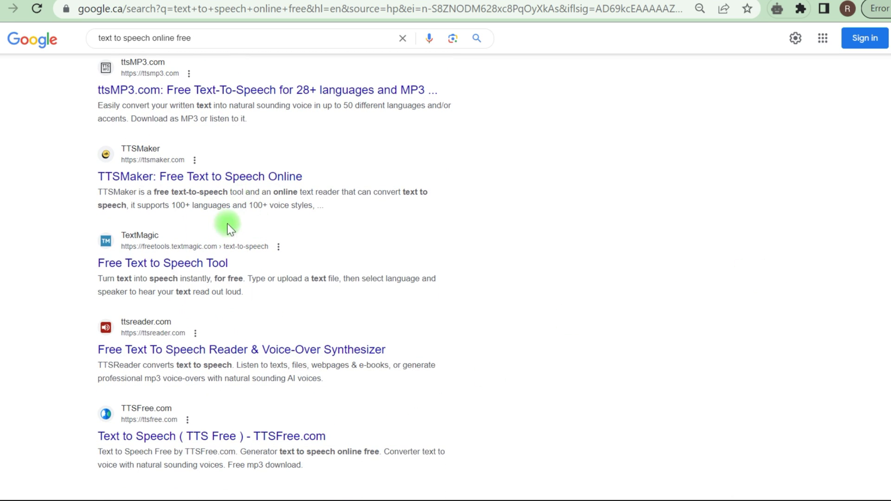
pyautogui.click(203, 262)
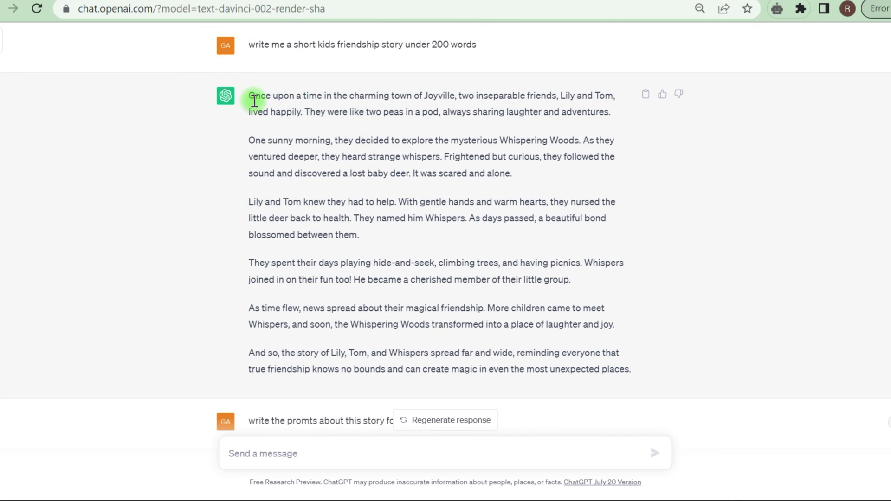
# Copy the ChatGPT friendship story and select TextMagic's sample text for replacement
pyautogui.moveTo(255, 100); pyautogui.dragTo(631, 176)
pyautogui.rightClick(603, 168)
pyautogui.click(610, 175)
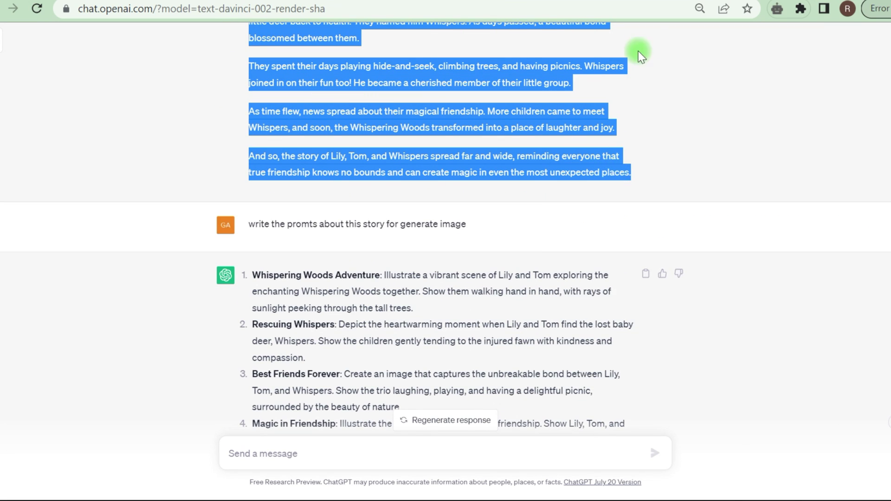
pyautogui.hotkey('ctrl', 'a')
# Replace the sample text with the friendship story and choose the English (US) Alice voice
pyautogui.press('BackSpace')
pyautogui.hotkey('ctrl', 'v')
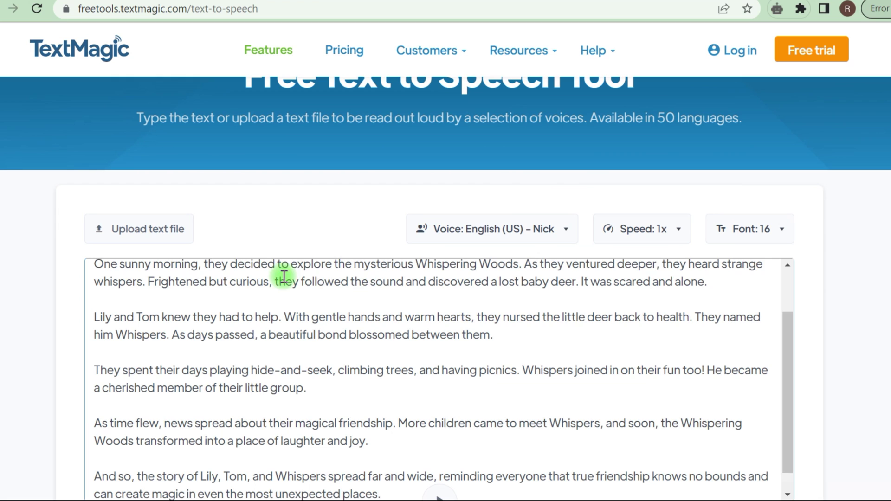
pyautogui.scroll(-1, 405, 310)
pyautogui.click(547, 229)
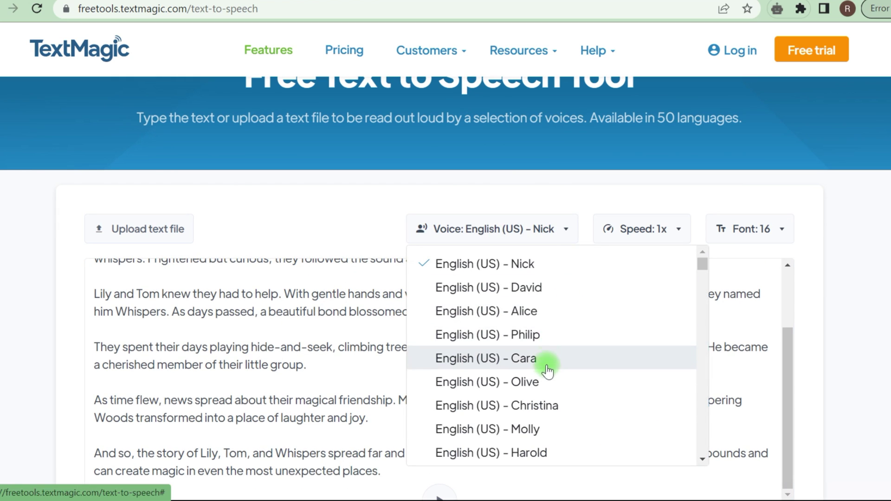
pyautogui.click(555, 306)
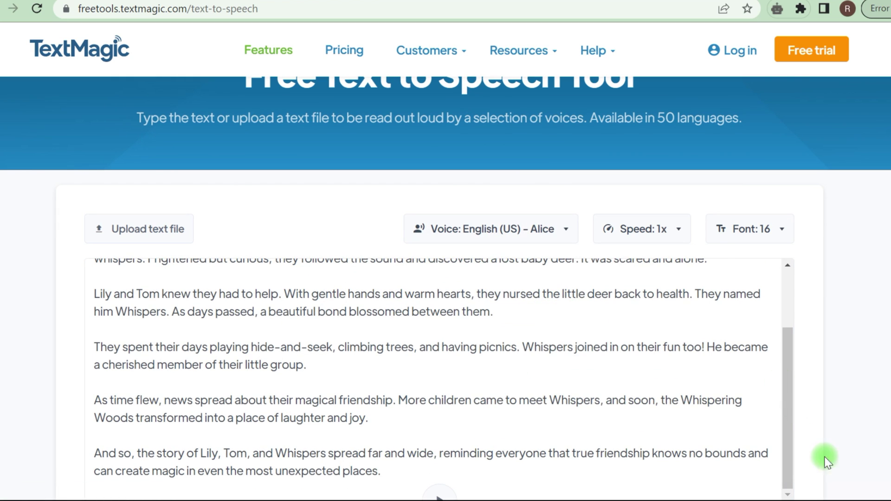
# Preview the story in Alice's voice and download the voiceover as an MP3
pyautogui.hotkey('ctrl', '-')
pyautogui.hotkey('ctrl', '-')
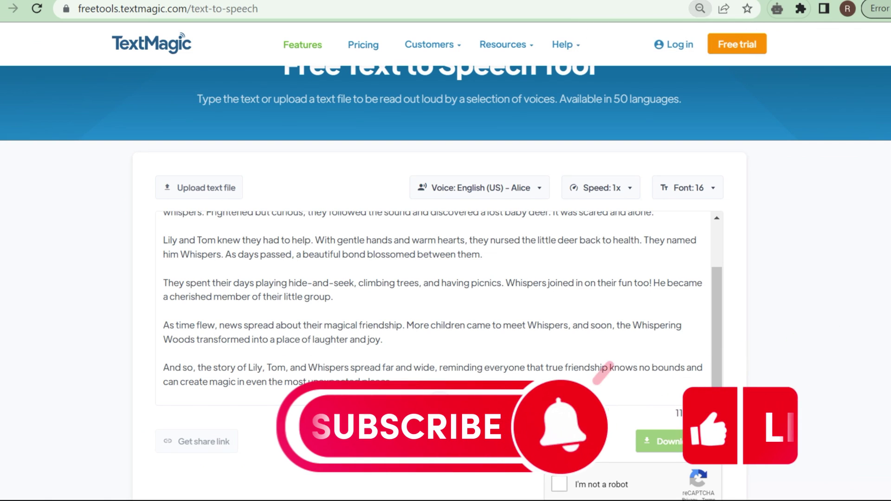
pyautogui.scroll(-3, 762, 290)
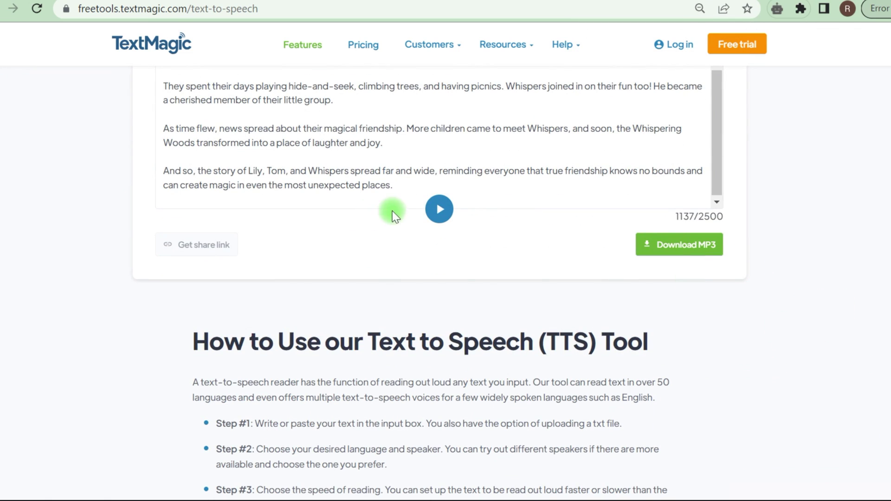
pyautogui.click(445, 209)
pyautogui.scroll(-1, 451, 208)
pyautogui.scroll(3, 450, 209)
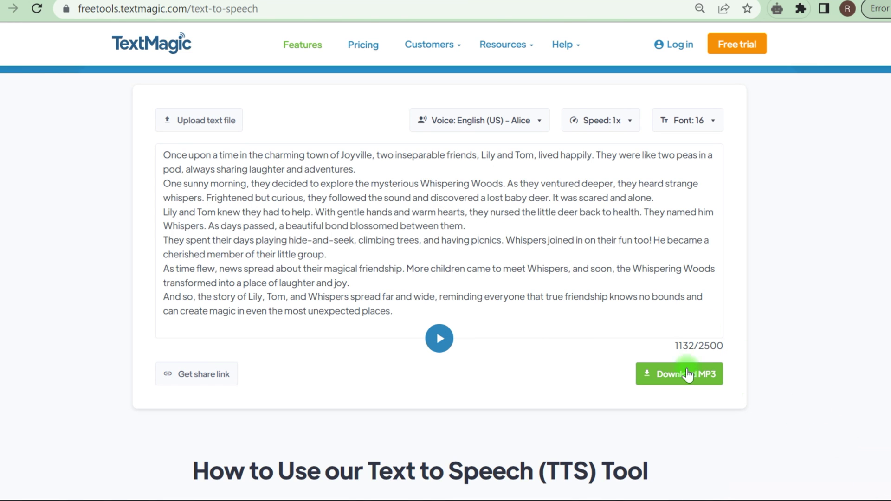
pyautogui.click(666, 376)
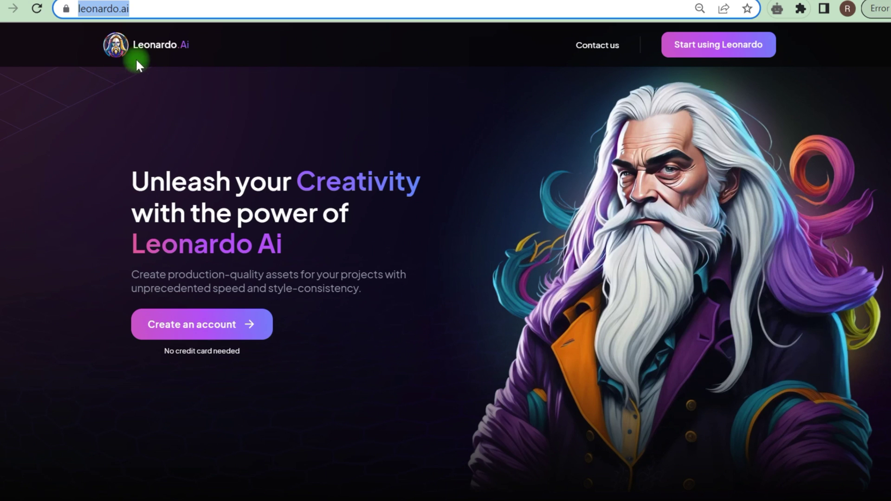
# Sign in to Leonardo.Ai as an already whitelisted user
pyautogui.click(128, 106)
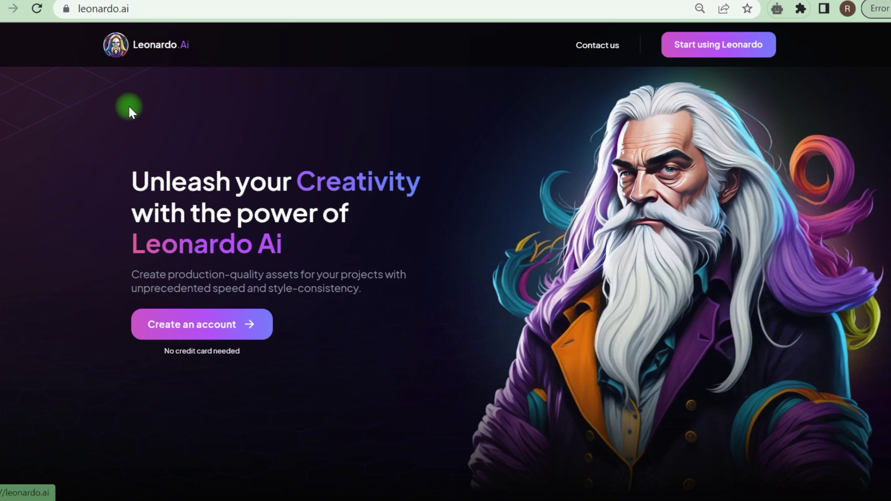
pyautogui.click(728, 48)
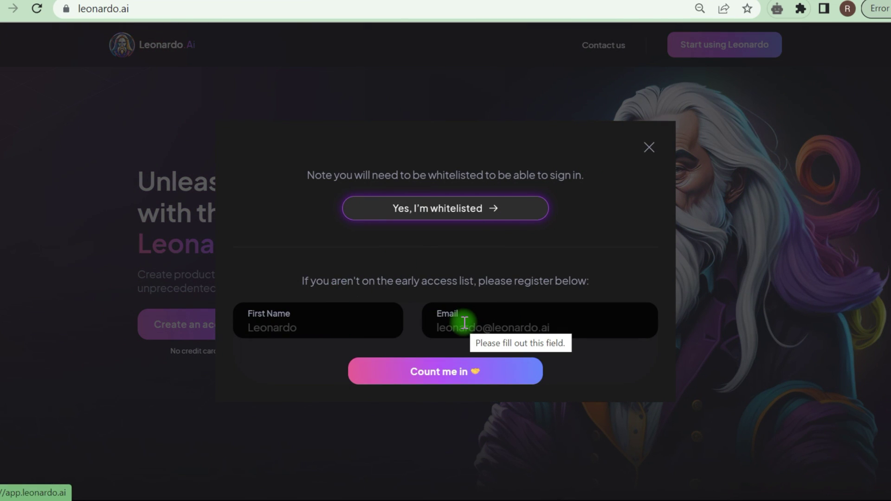
pyautogui.click(649, 146)
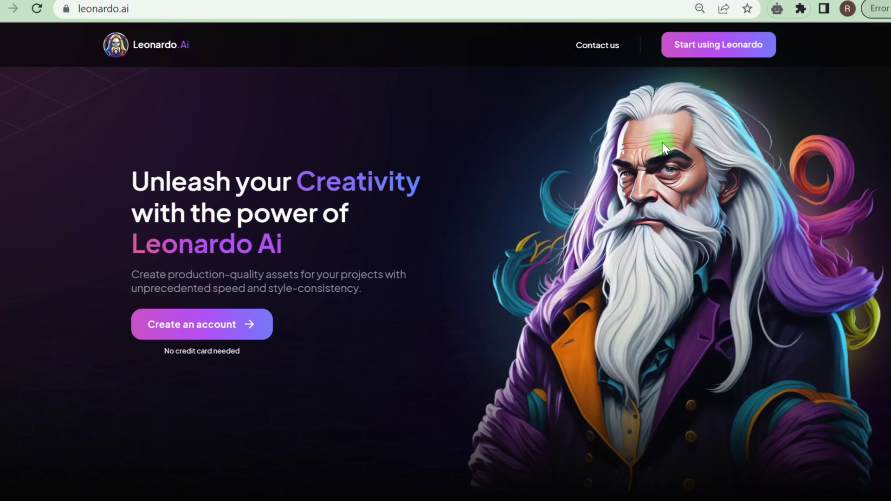
pyautogui.click(695, 49)
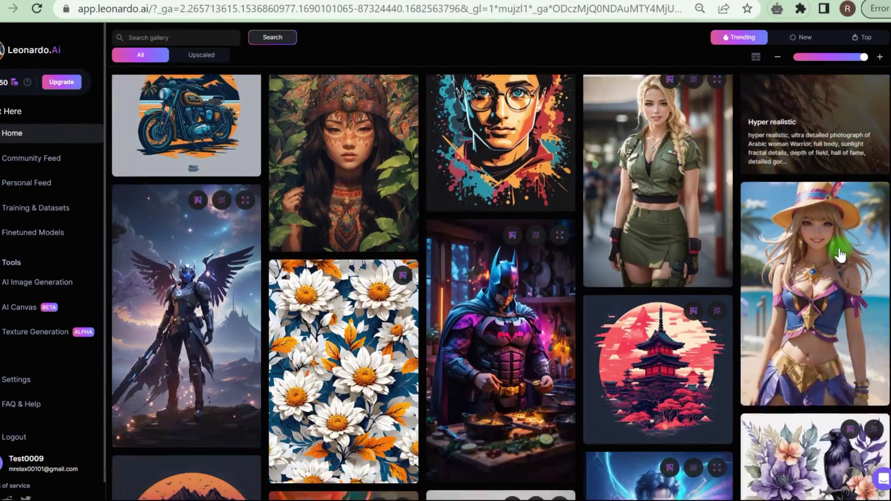
pyautogui.scroll(-5, 841, 245)
pyautogui.scroll(-5, 838, 256)
pyautogui.scroll(-5, 838, 257)
pyautogui.scroll(-5, 838, 257)
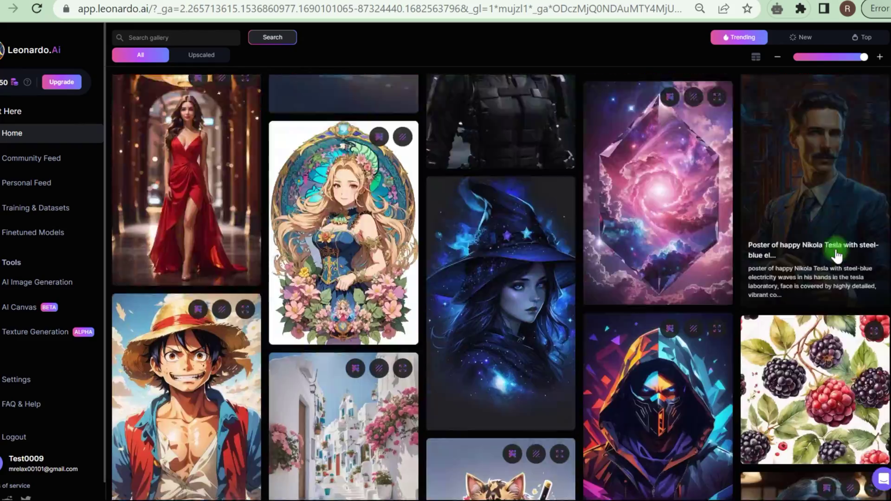
pyautogui.scroll(-3, 836, 251)
pyautogui.rightClick(835, 250)
pyautogui.scroll(-5, 832, 192)
pyautogui.scroll(-5, 833, 195)
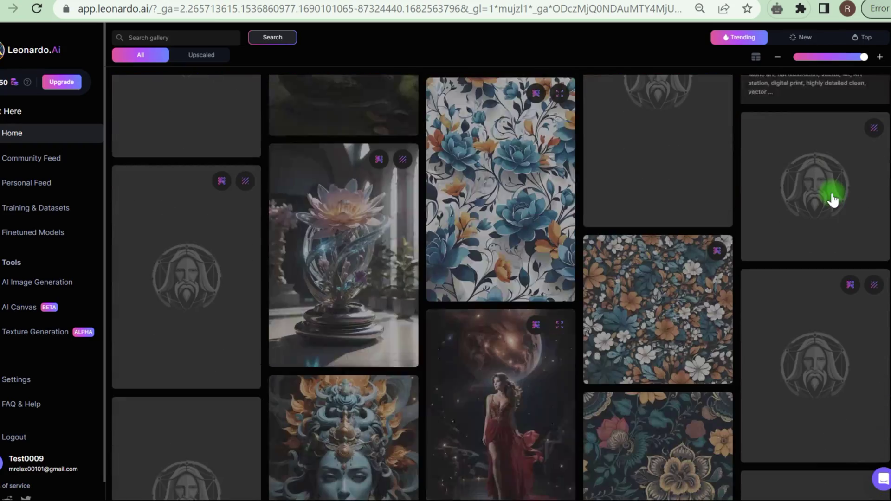
pyautogui.scroll(-1, 833, 197)
pyautogui.scroll(-3, 832, 195)
pyautogui.scroll(-3, 831, 193)
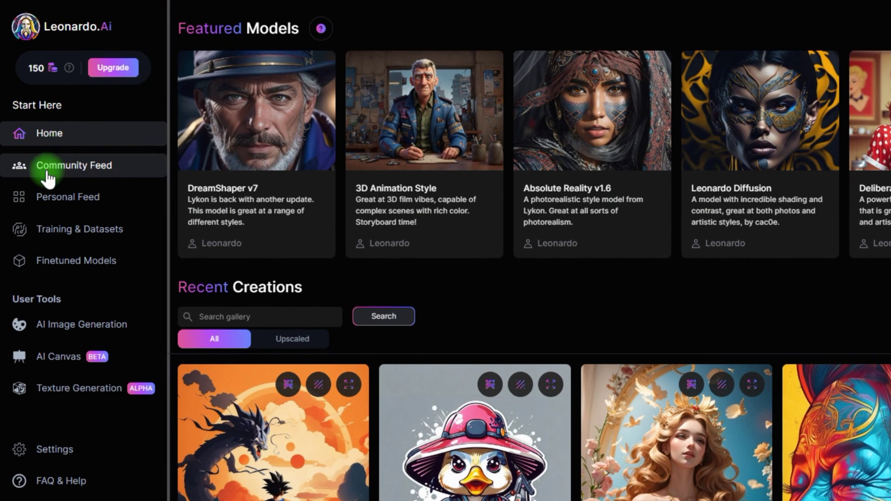
# Open Leonardo.Ai's AI Image Generation tool from the sidebar
pyautogui.click(66, 323)
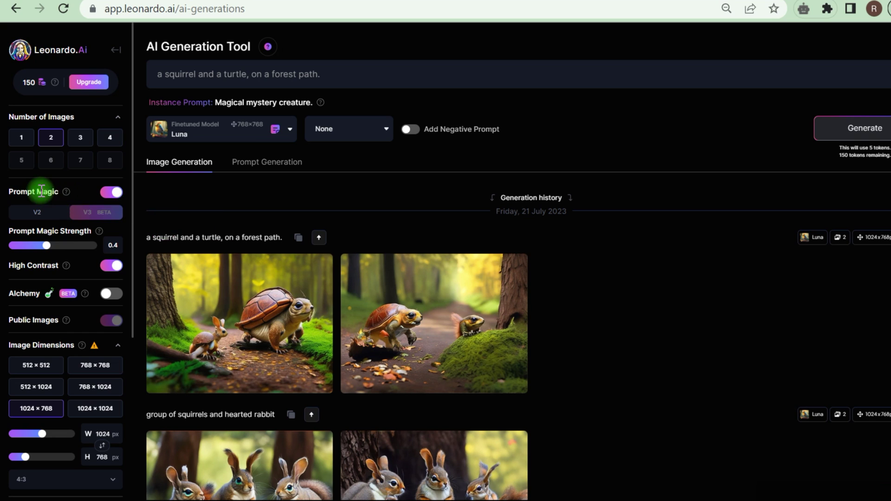
pyautogui.scroll(-4, 14, 194)
pyautogui.scroll(4, 21, 209)
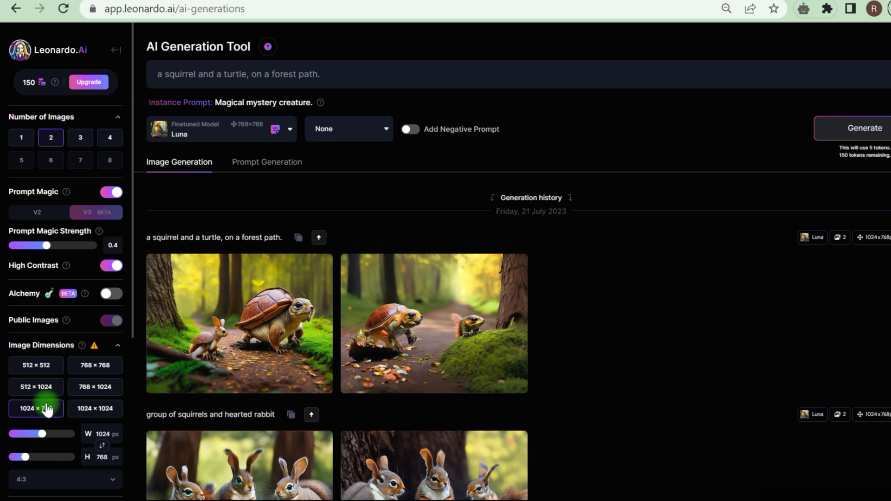
pyautogui.scroll(-3, 10, 328)
pyautogui.scroll(-5, 62, 324)
pyautogui.scroll(5, 63, 313)
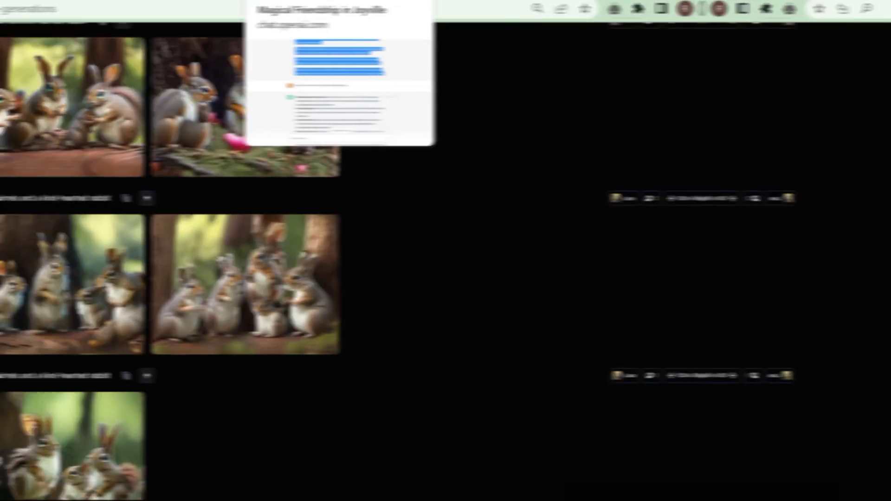
# Copy ChatGPT's first scene prompt, Lily and Tom in the Whispering Woods
pyautogui.click(313, 1)
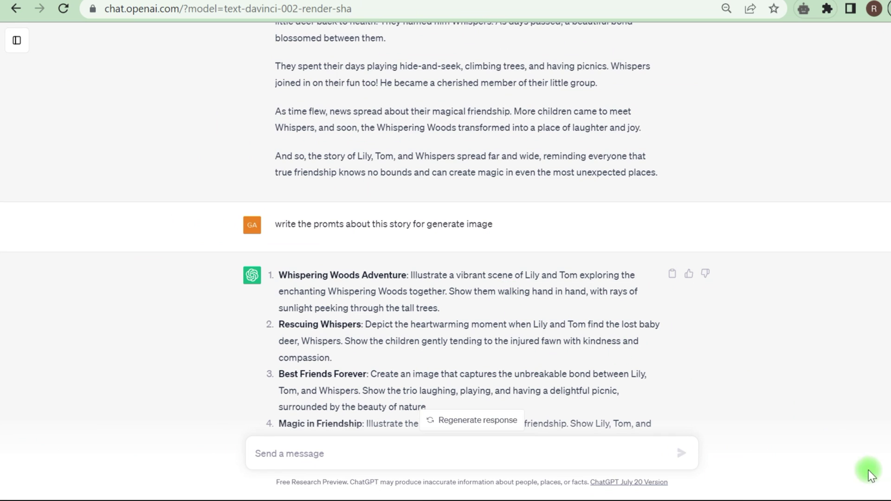
pyautogui.moveTo(440, 307); pyautogui.dragTo(411, 276)
pyautogui.rightClick(427, 286)
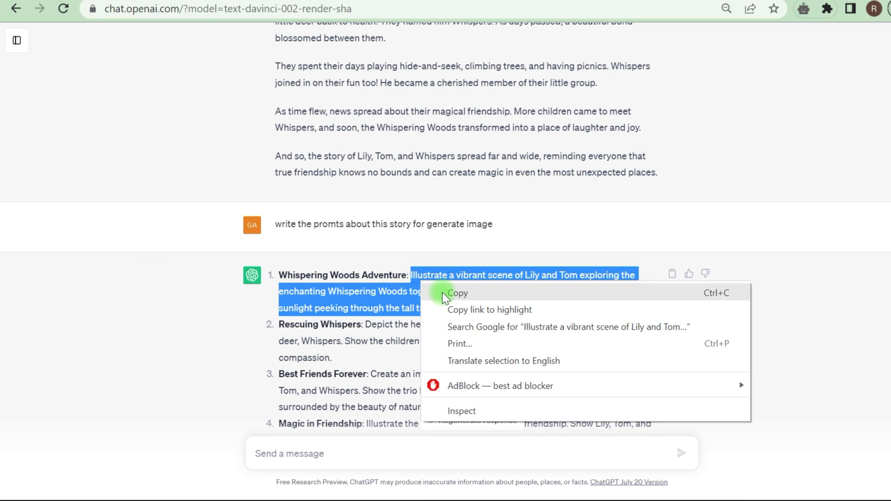
pyautogui.click(445, 295)
pyautogui.hotkey('ctrl', 'Tab')
pyautogui.scroll(5, 563, 172)
# Paste the forest prompt into Leonardo.Ai, generate two rounds of images, and download one
pyautogui.moveTo(320, 75); pyautogui.dragTo(181, 76)
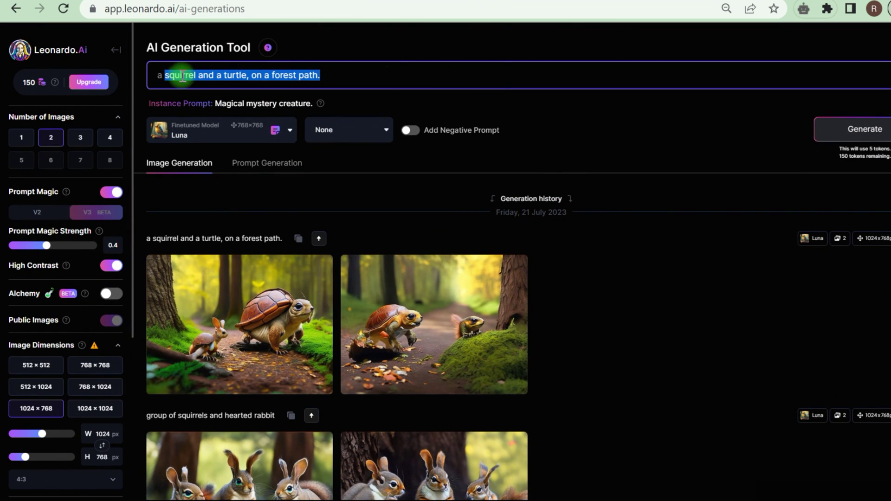
pyautogui.hotkey('ctrl', 'v')
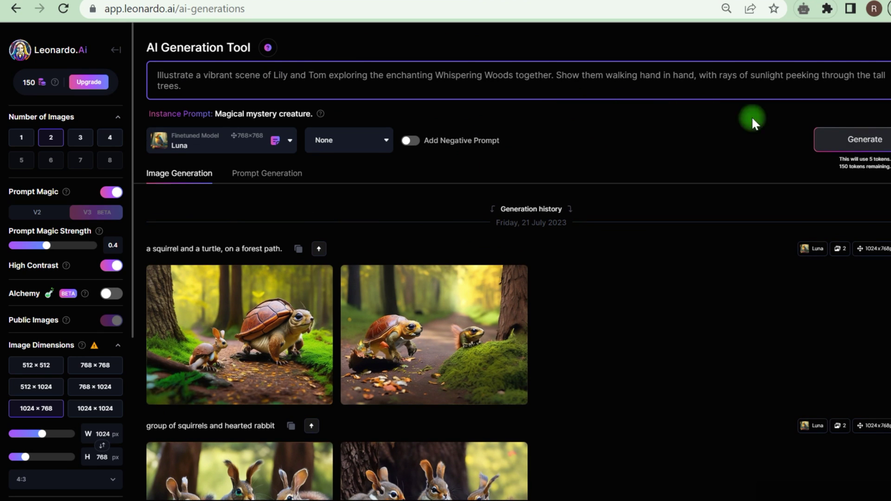
pyautogui.click(833, 140)
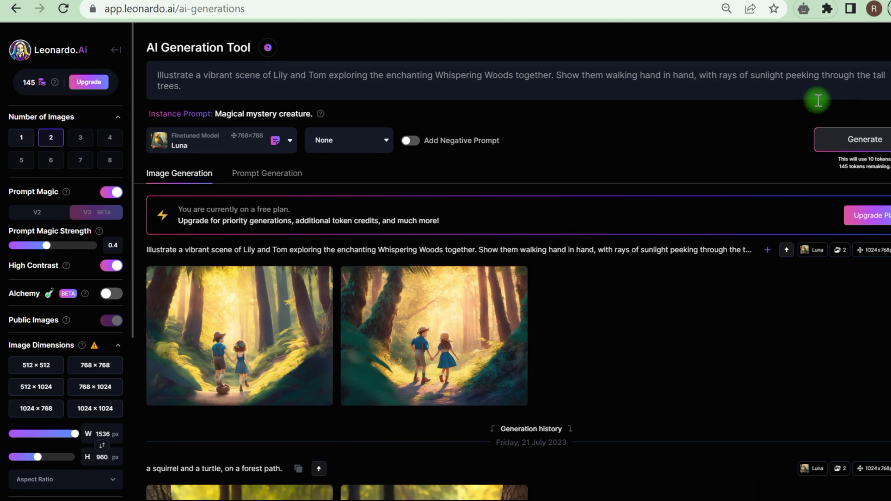
pyautogui.click(855, 142)
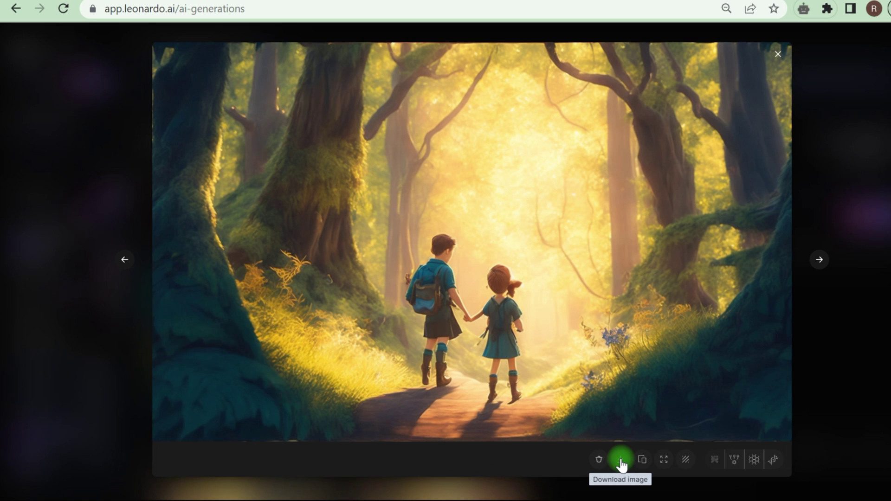
pyautogui.click(622, 461)
# Generate images of the Lily, Tom and Whispers picnic scene
pyautogui.click(871, 236)
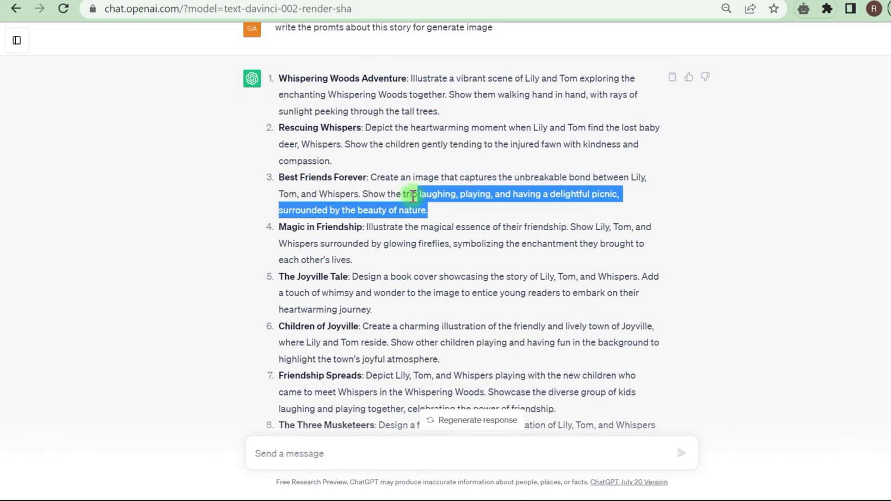
pyautogui.moveTo(408, 195); pyautogui.dragTo(371, 179)
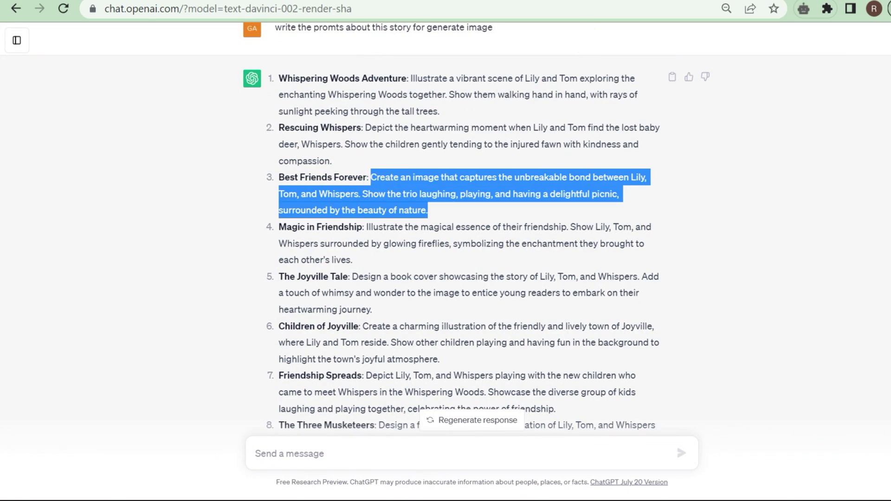
pyautogui.hotkey('ctrl', 'v')
pyautogui.click(846, 142)
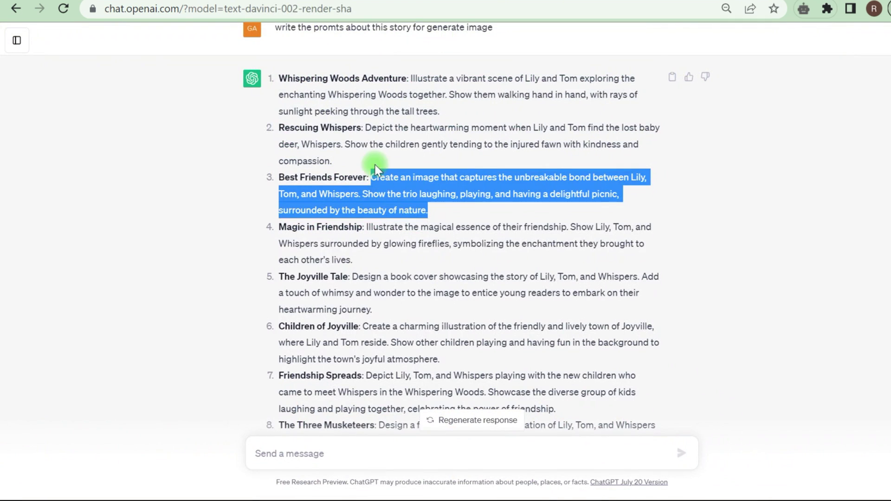
# Generate images of the glowing-fireflies scene from its prompt
pyautogui.moveTo(352, 259); pyautogui.dragTo(368, 227)
pyautogui.hotkey('ctrl', 'v')
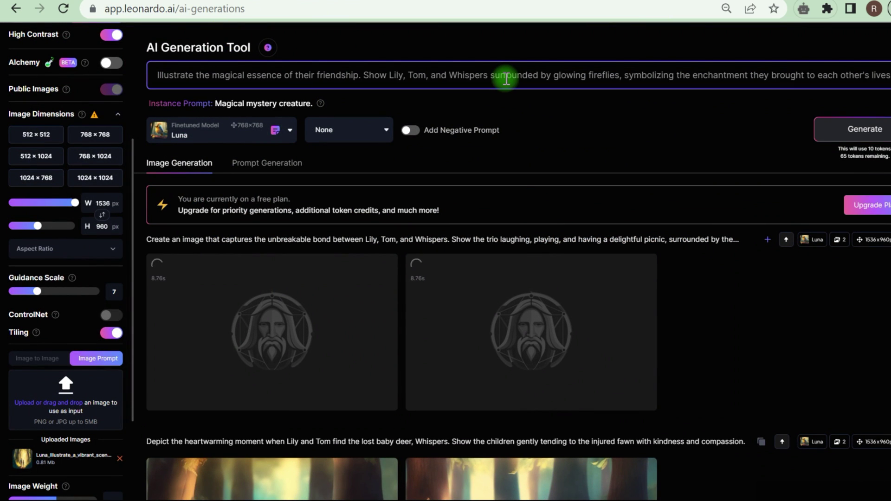
pyautogui.scroll(3, 32, 200)
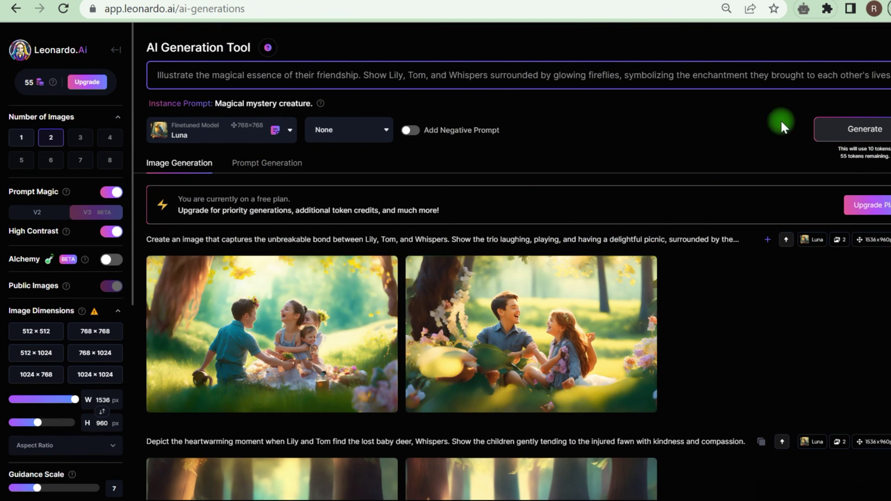
pyautogui.click(879, 143)
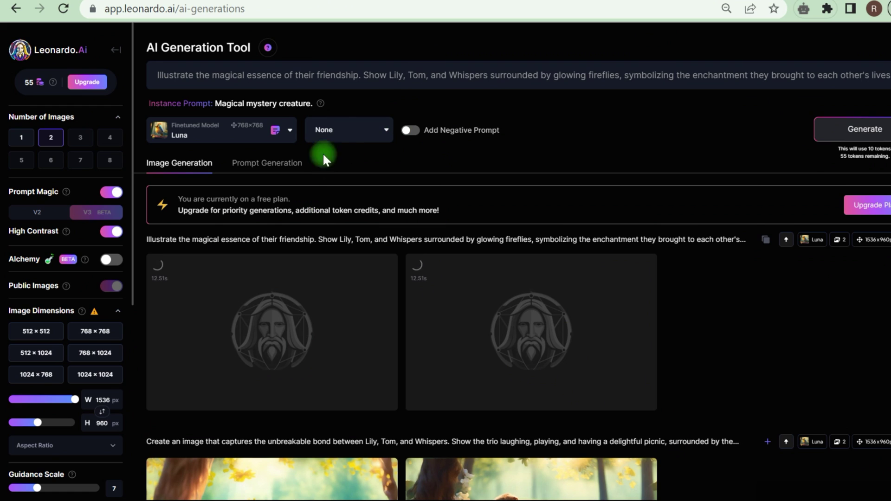
# Replace the prompt with the storybook cover prompt and generate the cover images
pyautogui.click(384, 79)
pyautogui.hotkey('ctrl', 'a')
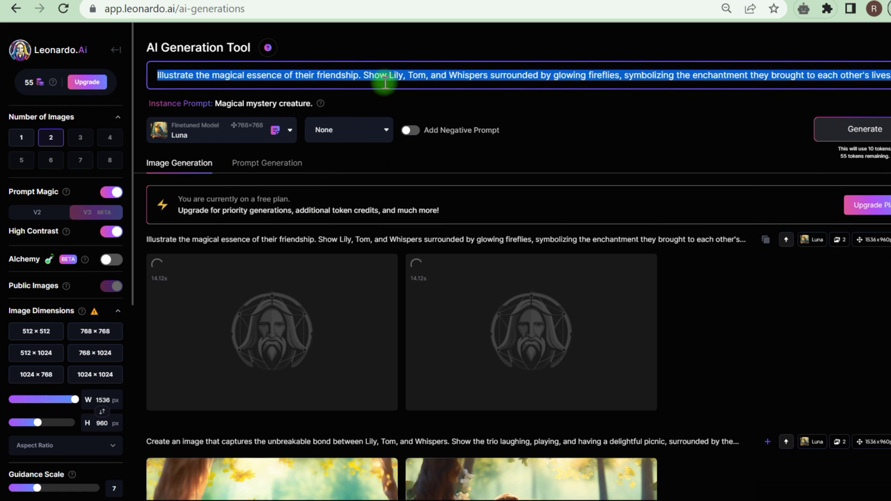
pyautogui.hotkey('ctrl', 'v')
pyautogui.click(885, 139)
pyautogui.scroll(-3, 703, 200)
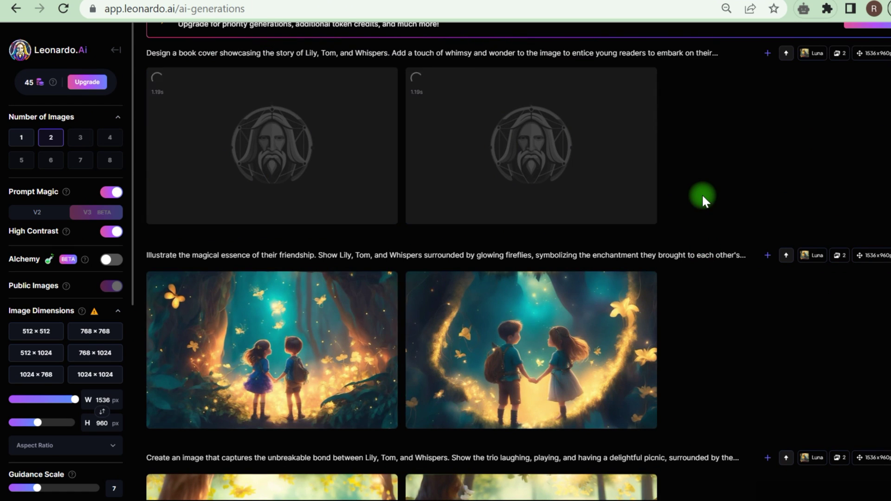
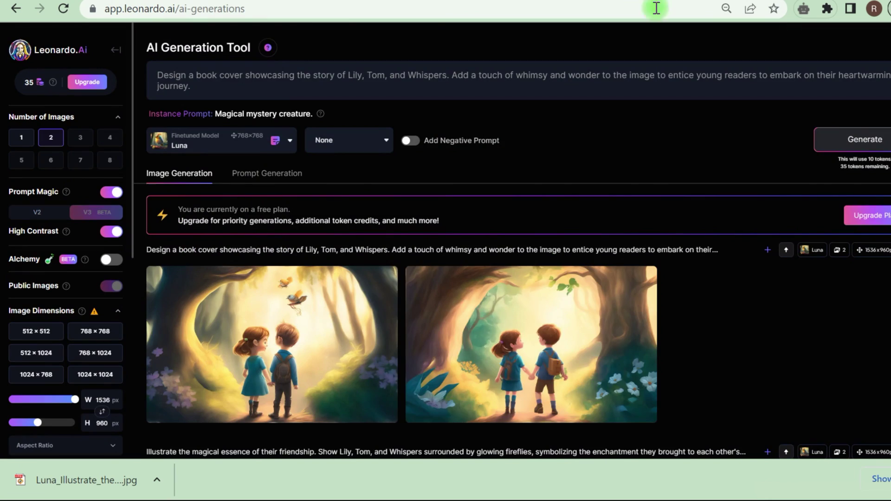
pyautogui.scroll(1, 829, 214)
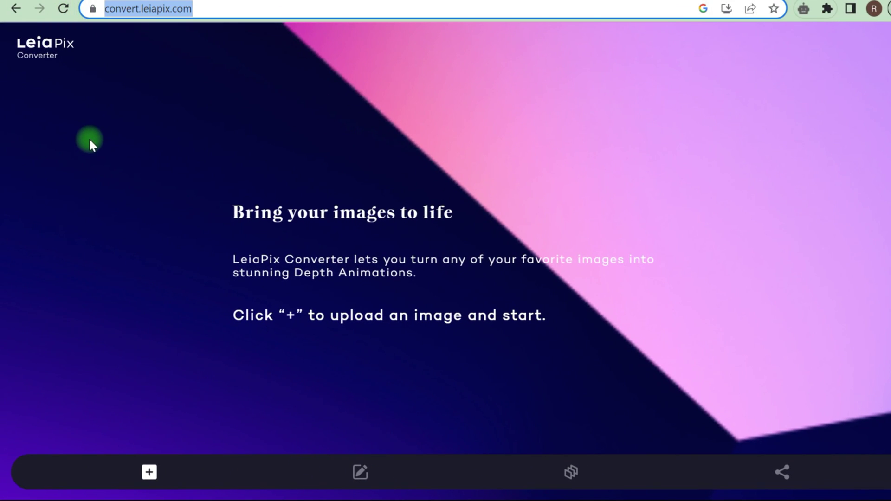
# Upload the first forest illustration and save its depth animation to the device as MP4
pyautogui.click(90, 145)
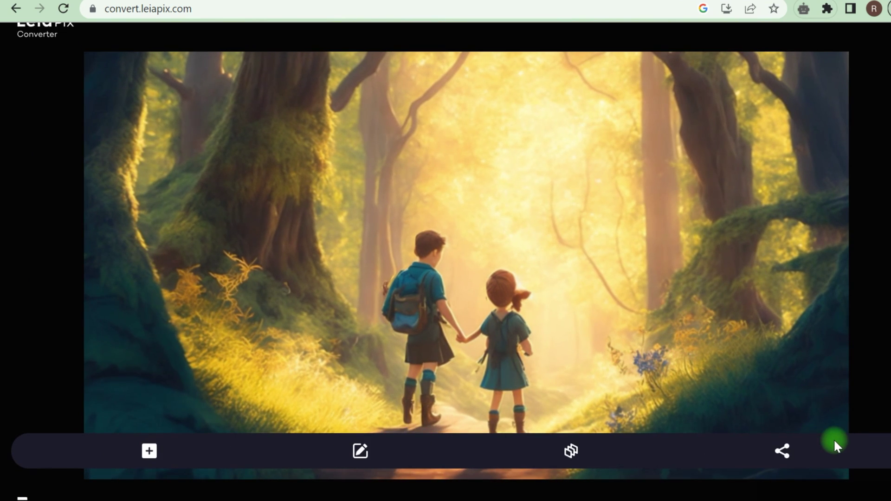
pyautogui.click(776, 456)
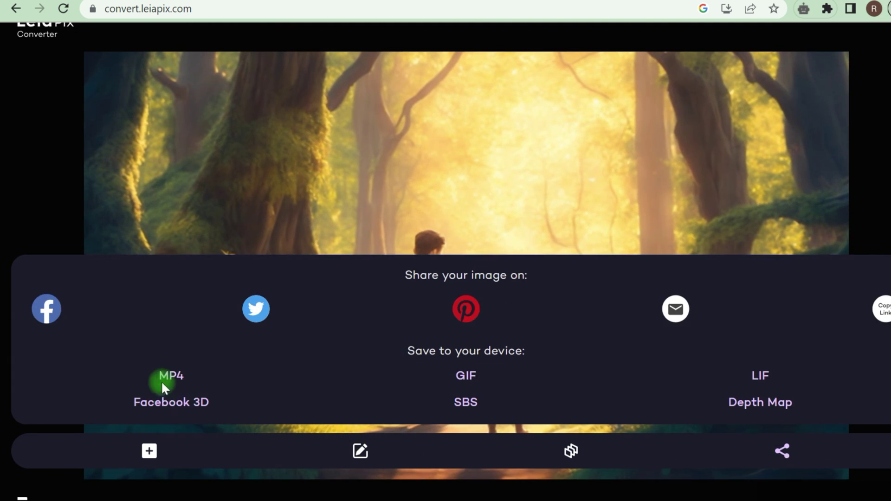
pyautogui.click(172, 376)
pyautogui.click(466, 417)
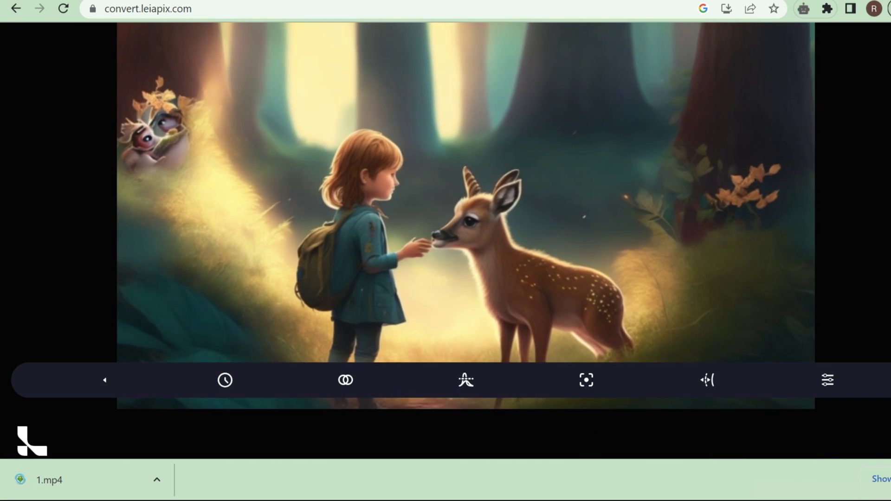
# Save the second illustration's depth animation to the device as an MP4 file
pyautogui.click(104, 380)
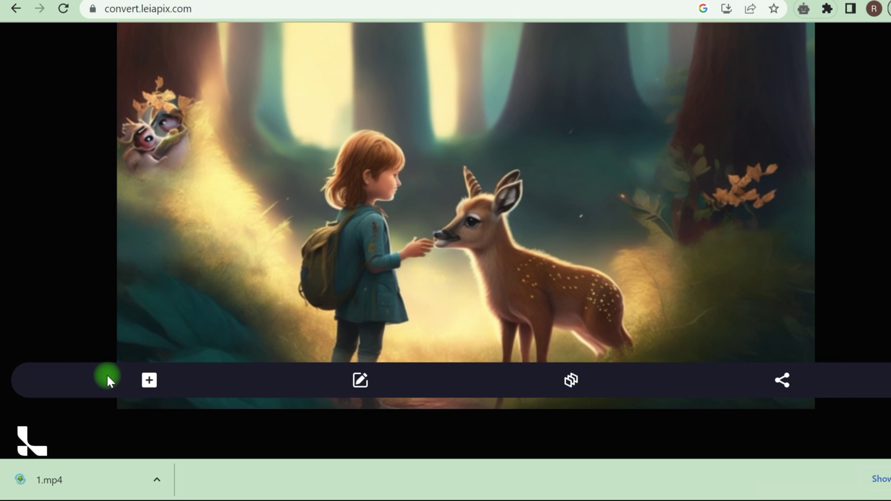
pyautogui.click(781, 378)
pyautogui.scroll(-4, 395, 341)
pyautogui.scroll(3, 428, 315)
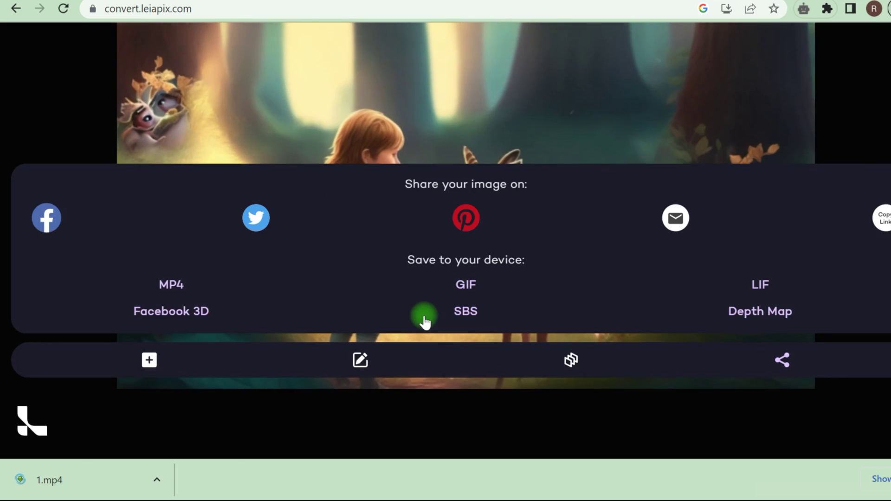
pyautogui.click(172, 283)
pyautogui.click(468, 334)
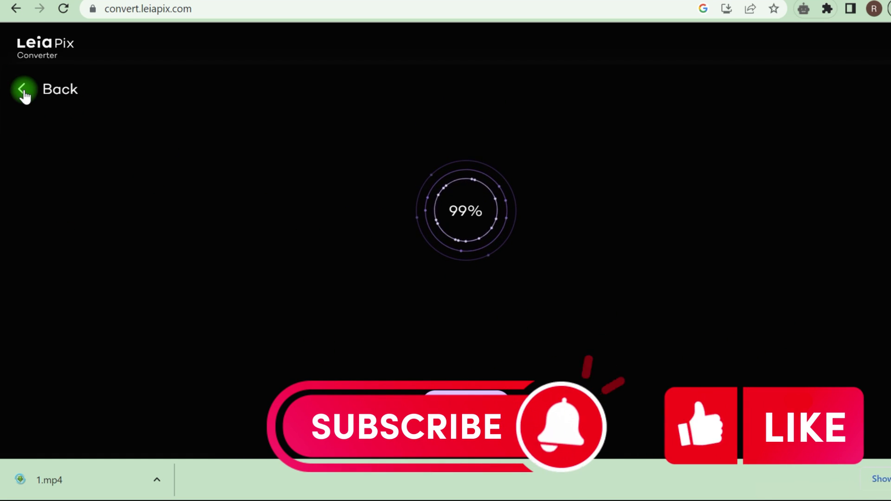
# Upload the third illustration and save its depth animation to the device as MP4
pyautogui.click(24, 96)
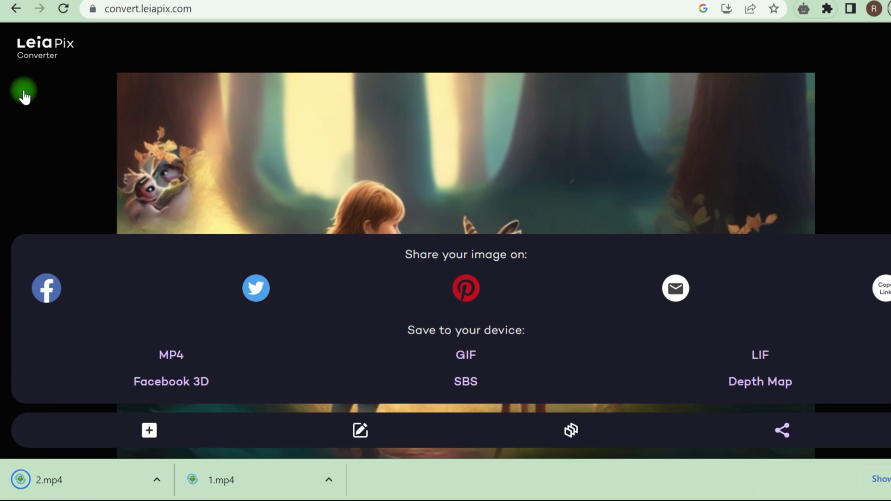
pyautogui.click(154, 431)
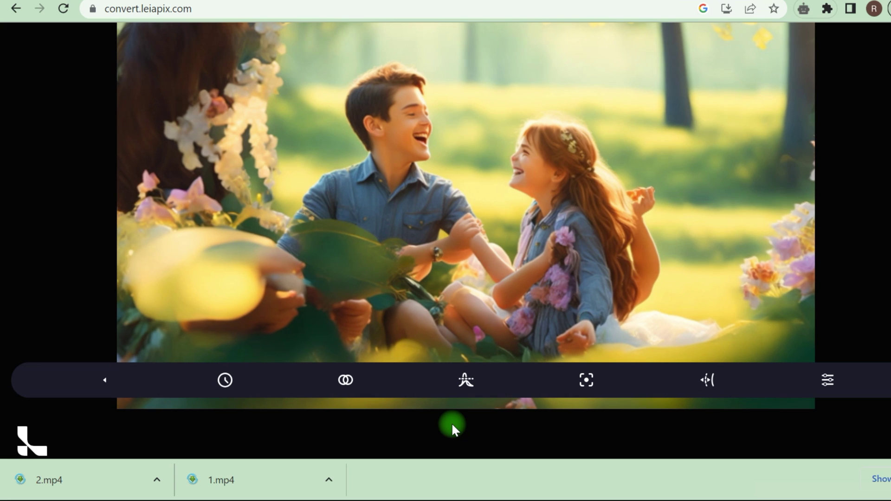
pyautogui.click(104, 380)
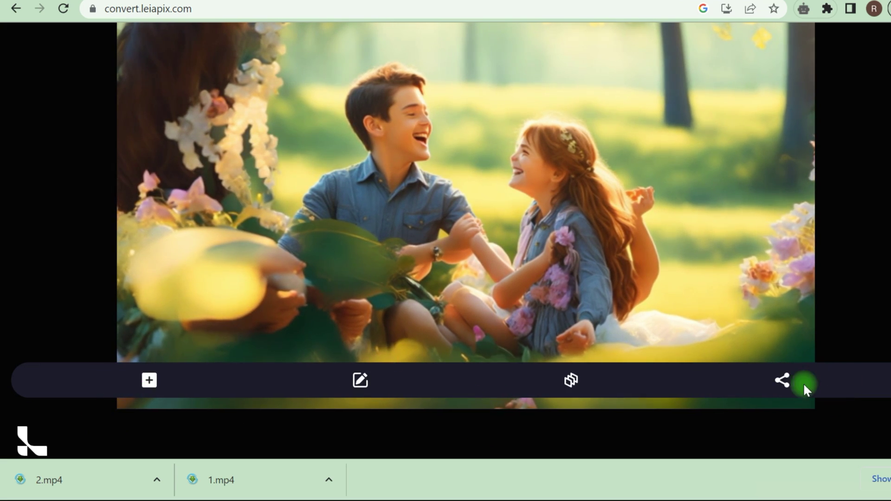
pyautogui.click(802, 382)
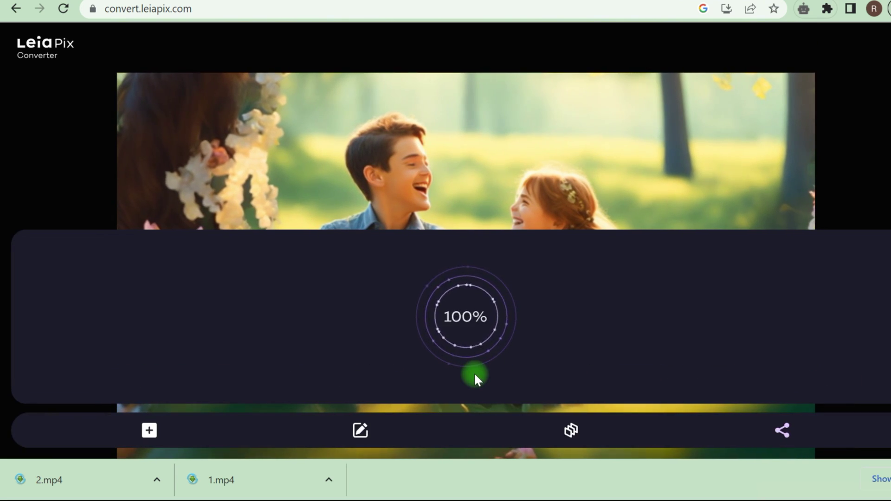
pyautogui.click(167, 355)
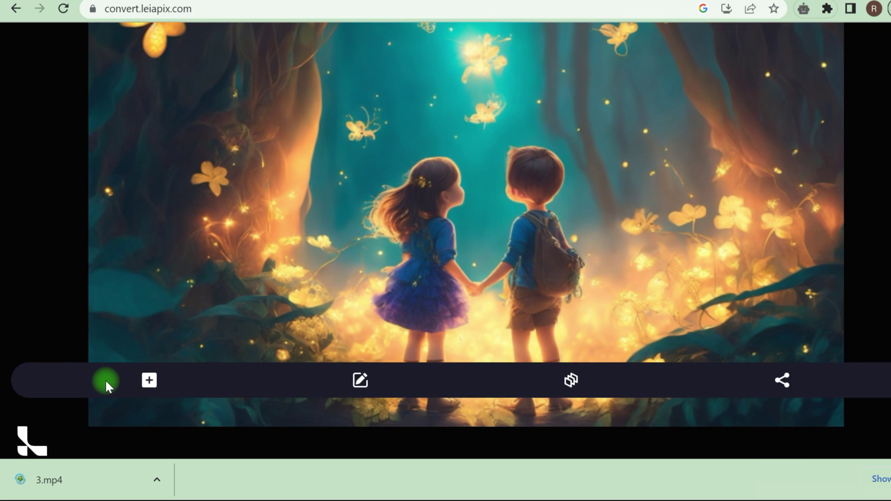
pyautogui.click(785, 381)
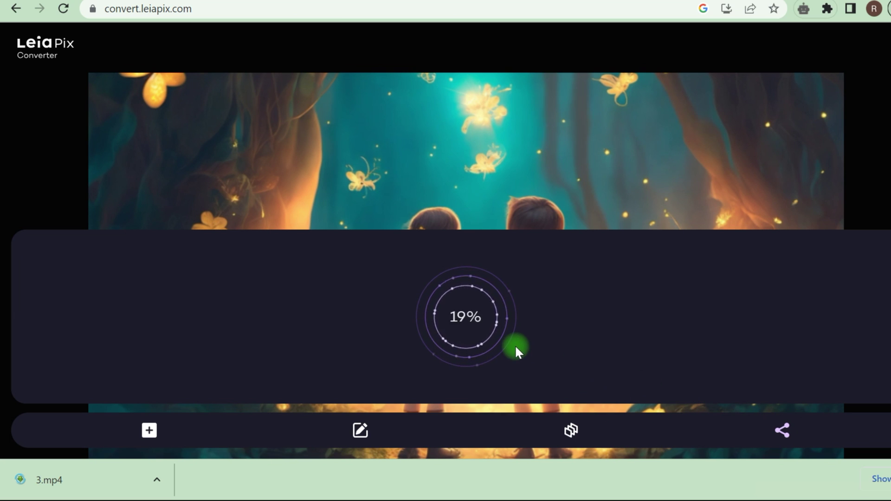
pyautogui.click(480, 352)
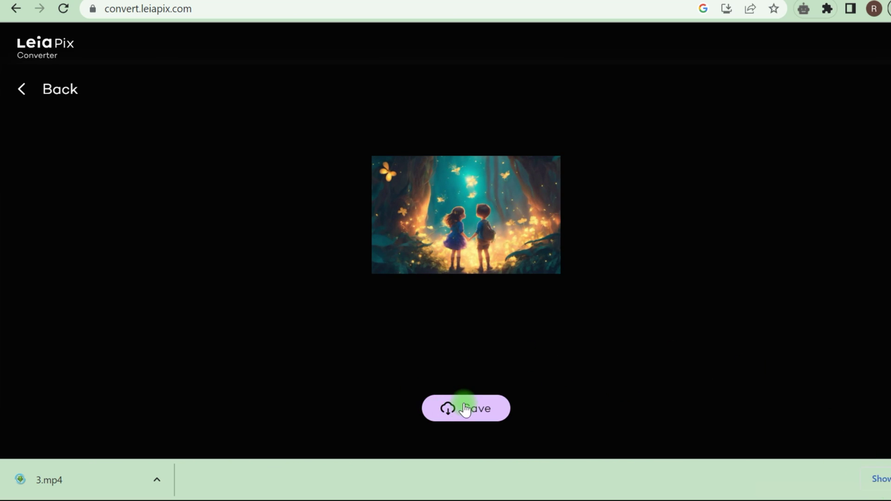
pyautogui.click(465, 409)
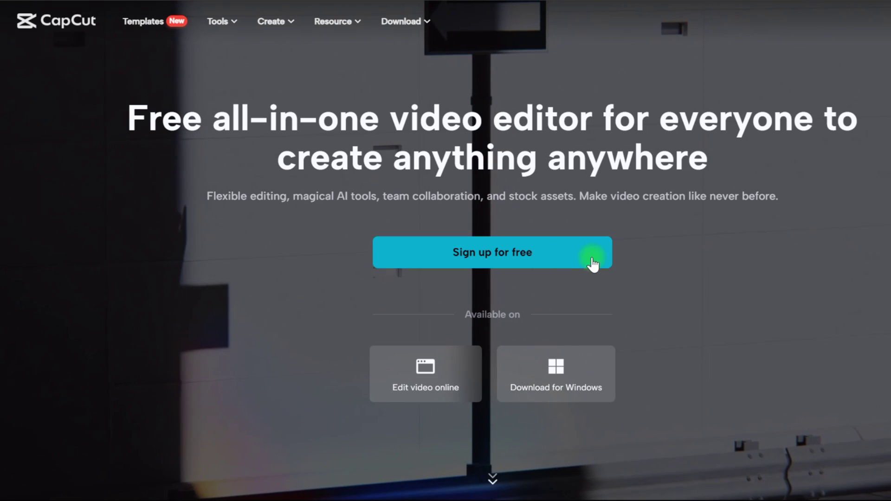
pyautogui.scroll(-8, 641, 258)
pyautogui.scroll(-3, 641, 259)
pyautogui.scroll(-8, 640, 259)
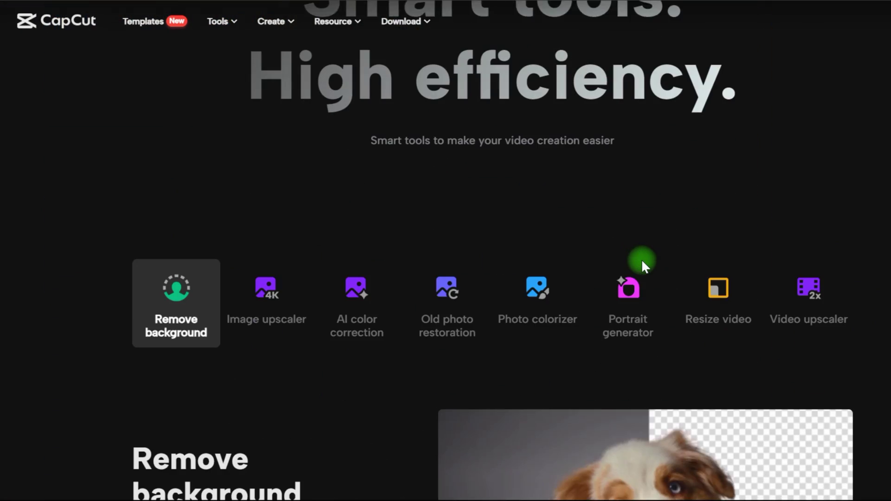
pyautogui.scroll(-1, 641, 259)
pyautogui.scroll(-5, 623, 264)
pyautogui.scroll(-3, 623, 265)
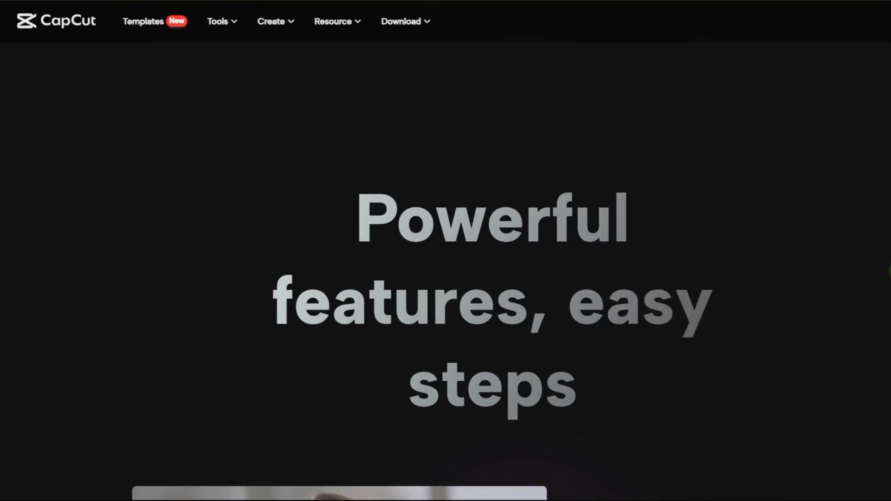
pyautogui.scroll(-3, 603, 494)
pyautogui.scroll(-5, 603, 494)
pyautogui.scroll(-5, 602, 494)
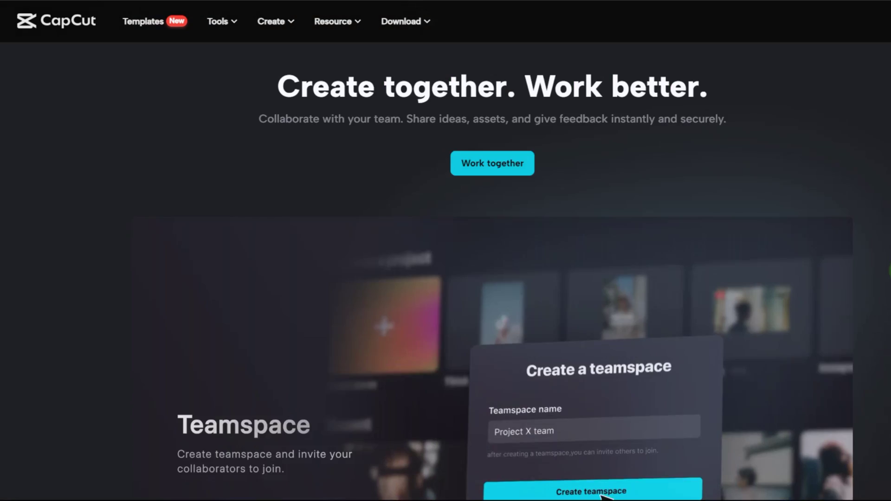
pyautogui.scroll(-1, 445, 279)
pyautogui.scroll(-3, 445, 279)
pyautogui.scroll(-5, 446, 278)
pyautogui.scroll(-3, 446, 278)
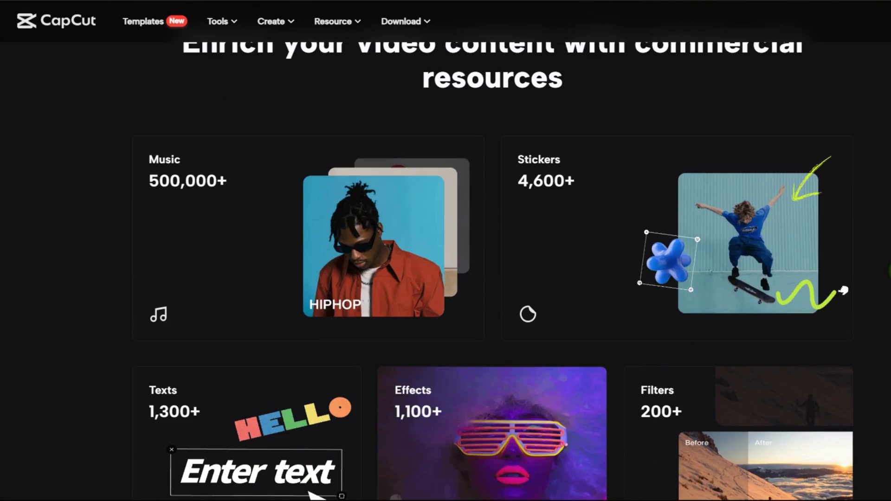
pyautogui.scroll(-5, 445, 279)
pyautogui.scroll(-5, 445, 278)
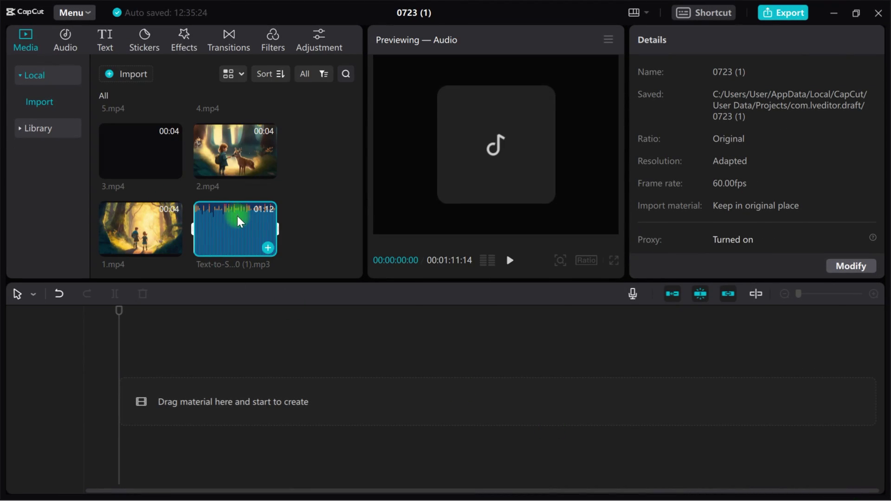
# Place the narration audio on the timeline and add repeated 1.mp4 clips to the video track
pyautogui.moveTo(258, 240); pyautogui.dragTo(120, 423)
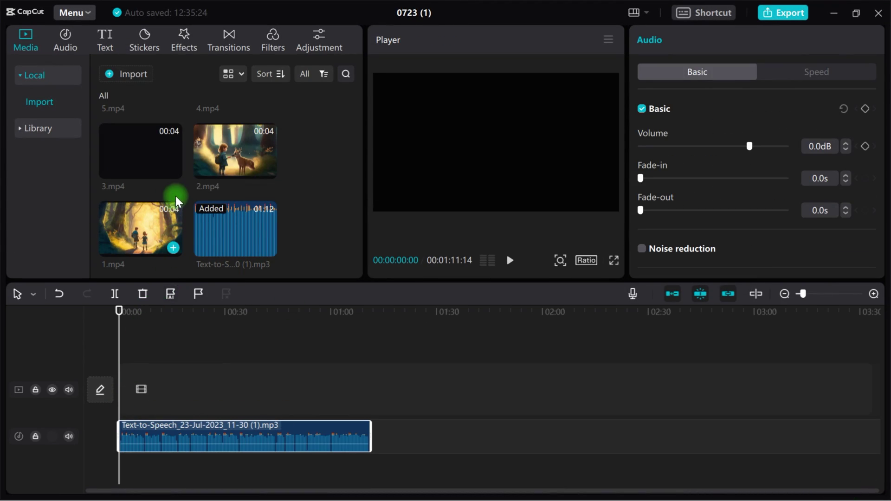
pyautogui.hotkey('ctrl', '=')
pyautogui.hotkey('ctrl', '=')
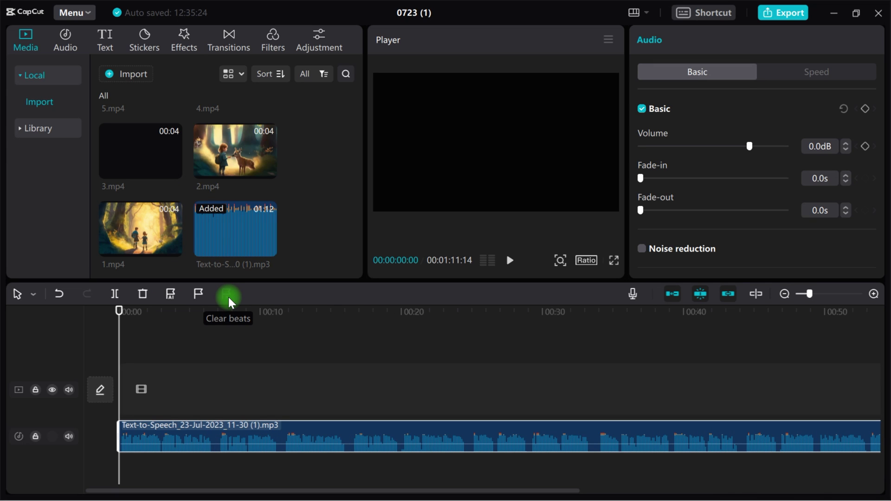
pyautogui.scroll(2, 230, 183)
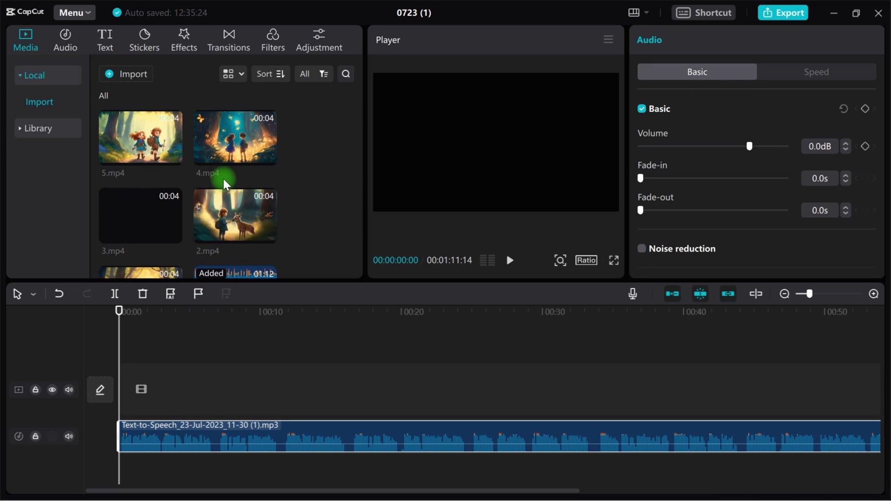
pyautogui.scroll(-2, 222, 167)
pyautogui.moveTo(120, 244); pyautogui.dragTo(114, 388)
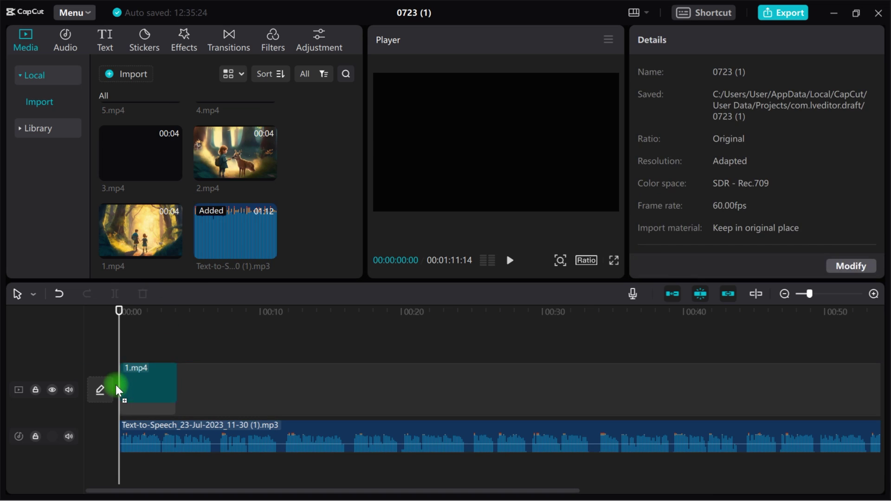
pyautogui.moveTo(180, 248)
pyautogui.mouseDown()
pyautogui.moveTo(177, 313)
pyautogui.moveTo(190, 313)
pyautogui.moveTo(265, 405)
pyautogui.moveTo(245, 409)
pyautogui.mouseUp()
pyautogui.hotkey('ctrl', 'z')
pyautogui.hotkey('ctrl', 'v')
pyautogui.scroll(2, 254, 225)
# Add 2.mp4 to the main track along with a pasted second copy
pyautogui.moveTo(235, 216); pyautogui.dragTo(376, 418)
pyautogui.hotkey('ctrl', 'c')
pyautogui.click(345, 313)
pyautogui.hotkey('ctrl', 'v')
pyautogui.hotkey('ctrl', 'v')
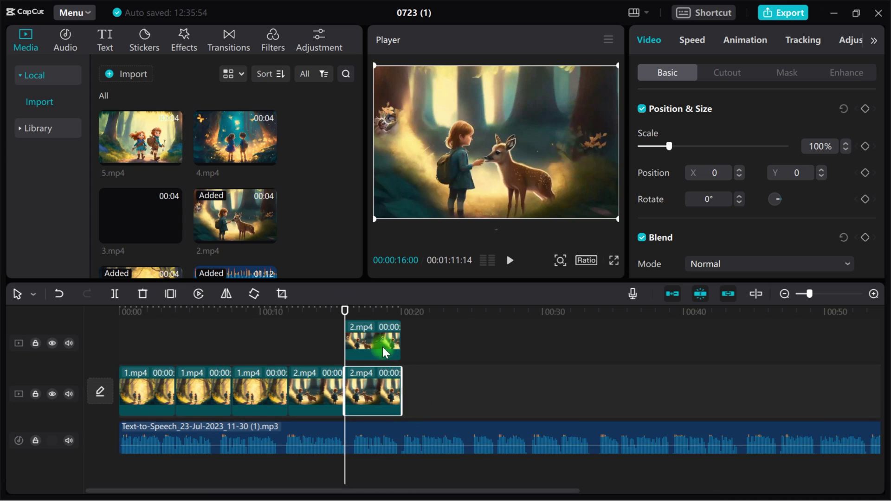
pyautogui.moveTo(367, 338); pyautogui.dragTo(429, 389)
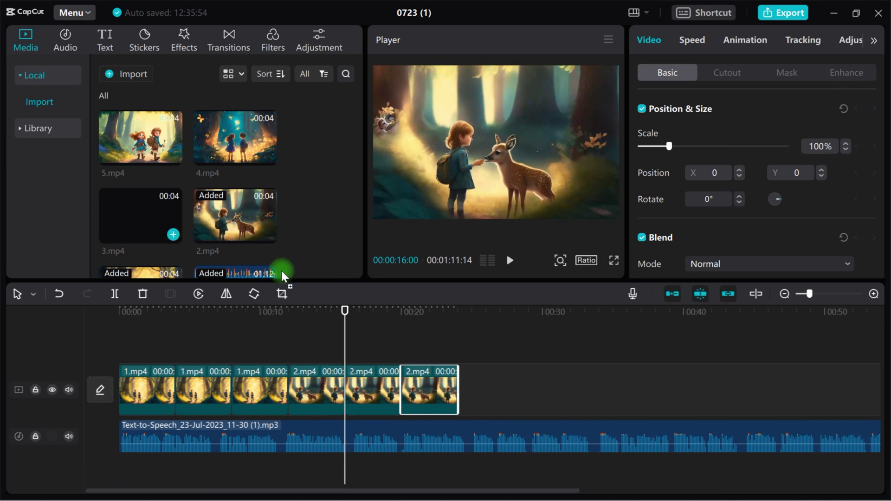
# Add repeated 3.mp4, 4.mp4 and 5.mp4 clips at the end of the main track
pyautogui.click(167, 236)
pyautogui.moveTo(160, 223)
pyautogui.mouseDown()
pyautogui.moveTo(619, 374)
pyautogui.moveTo(606, 362)
pyautogui.mouseUp()
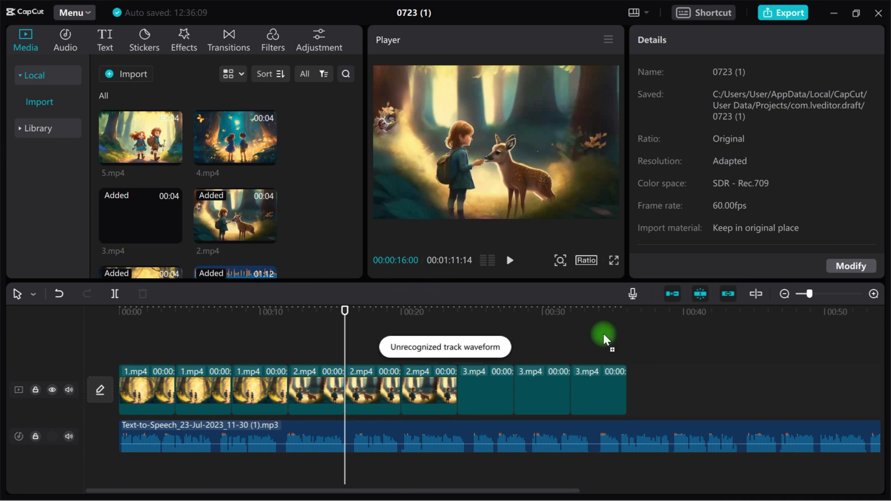
pyautogui.click(199, 143)
pyautogui.moveTo(200, 144)
pyautogui.mouseDown()
pyautogui.moveTo(752, 387)
pyautogui.moveTo(791, 378)
pyautogui.mouseUp()
pyautogui.moveTo(140, 139)
pyautogui.mouseDown()
pyautogui.moveTo(565, 399)
pyautogui.moveTo(565, 390)
pyautogui.mouseUp()
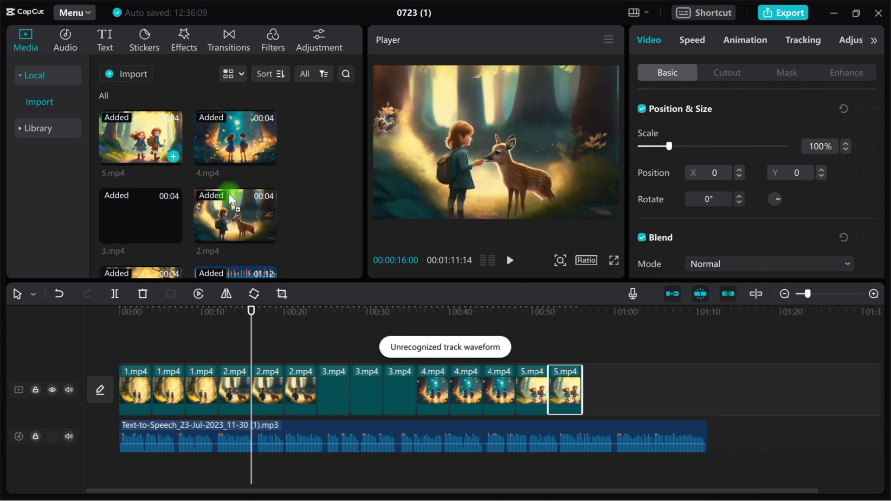
pyautogui.moveTo(139, 140); pyautogui.dragTo(598, 388)
# Merge the 1.mp4 through 4.mp4 clip groups into compound clips and select the 5.mp4 group
pyautogui.moveTo(104, 424); pyautogui.dragTo(221, 346)
pyautogui.rightClick(146, 396)
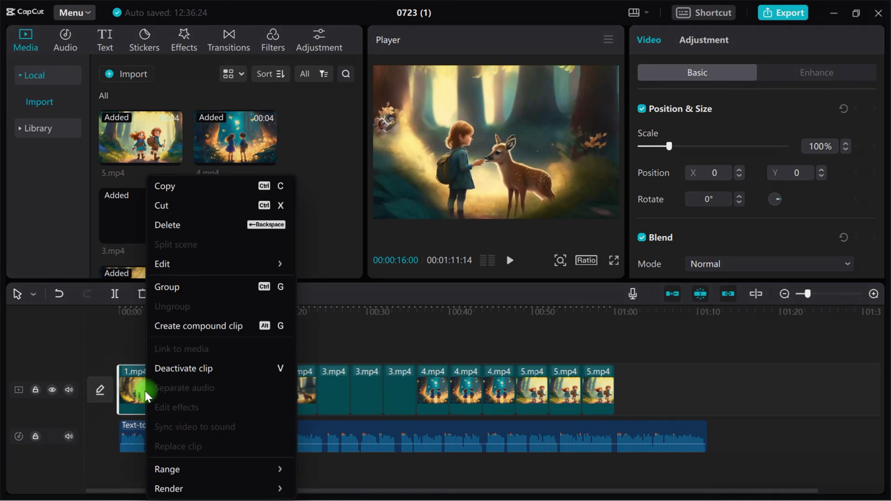
pyautogui.click(279, 325)
pyautogui.moveTo(268, 364)
pyautogui.mouseDown()
pyautogui.moveTo(352, 360)
pyautogui.moveTo(417, 390)
pyautogui.mouseUp()
pyautogui.hotkey('alt', 'g')
pyautogui.hotkey('alt', 'g')
pyautogui.moveTo(494, 354); pyautogui.dragTo(550, 390)
pyautogui.hotkey('alt', 'g')
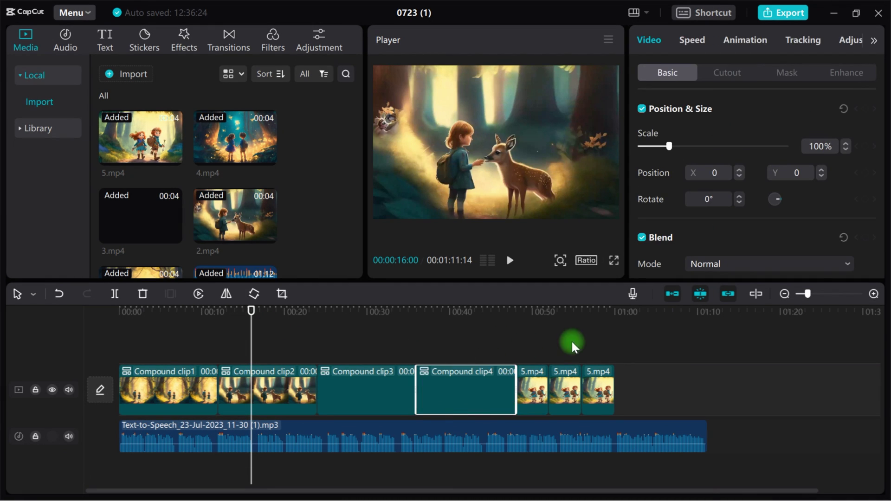
pyautogui.moveTo(573, 342); pyautogui.dragTo(525, 390)
pyautogui.hotkey('alt', 'g')
# Merge the 5.mp4 clips, set the ratio to 16:9, and enlarge Compound clip1 to fill
pyautogui.click(191, 312)
pyautogui.click(186, 380)
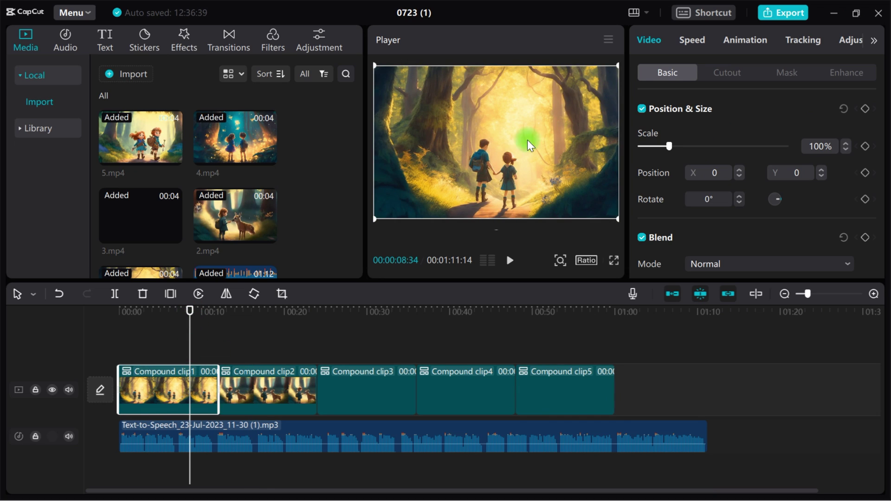
pyautogui.click(586, 260)
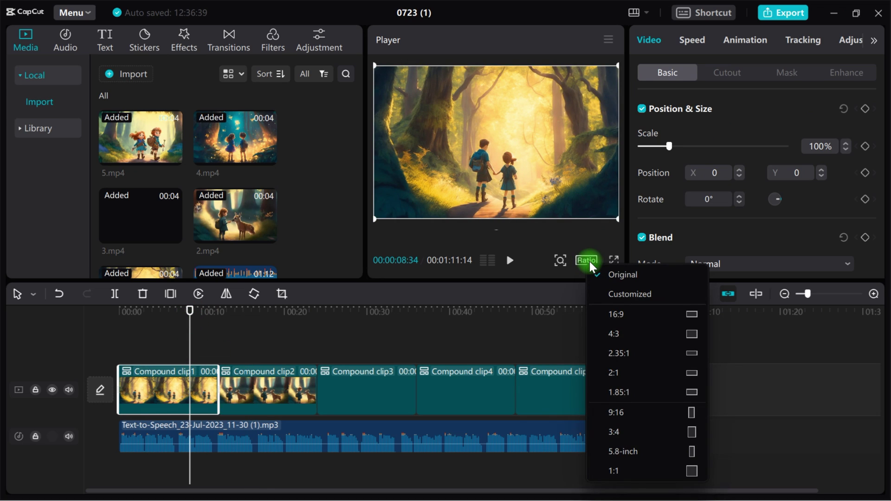
pyautogui.click(616, 314)
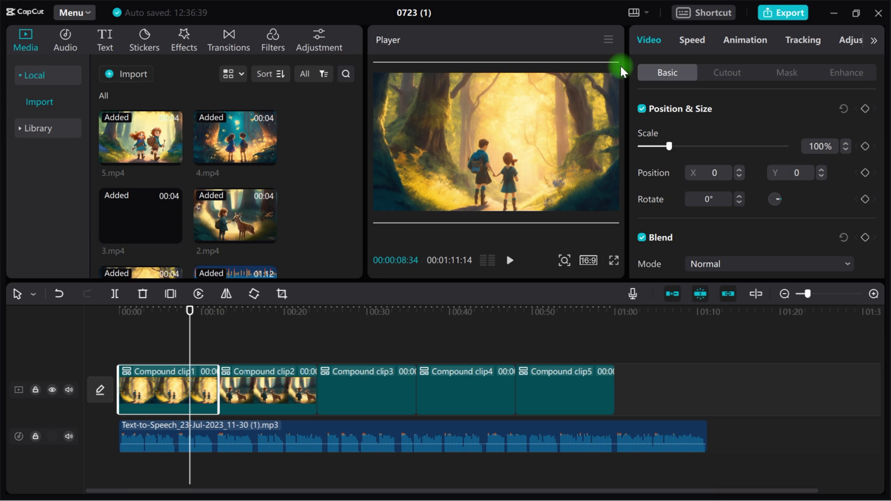
pyautogui.moveTo(619, 72); pyautogui.dragTo(561, 119)
# Enlarge Compound clip2 and Compound clip3 to fill the 16:9 frame
pyautogui.click(262, 390)
pyautogui.click(281, 312)
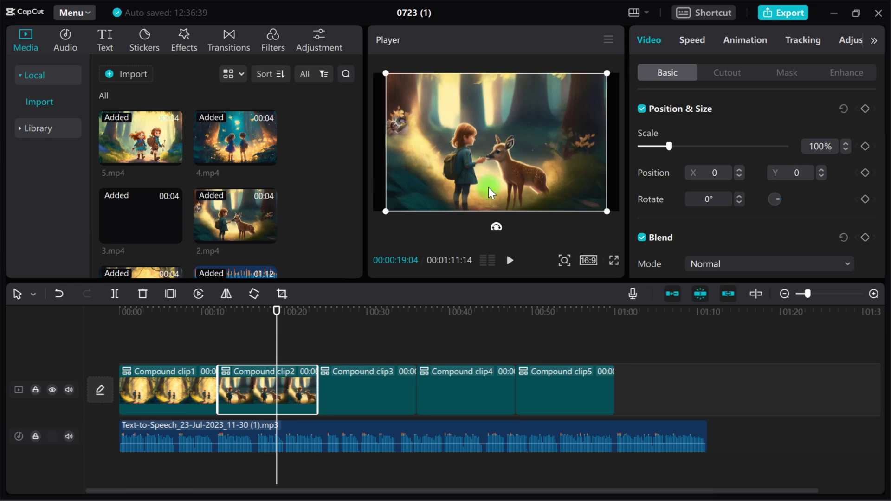
pyautogui.moveTo(610, 74); pyautogui.dragTo(478, 170)
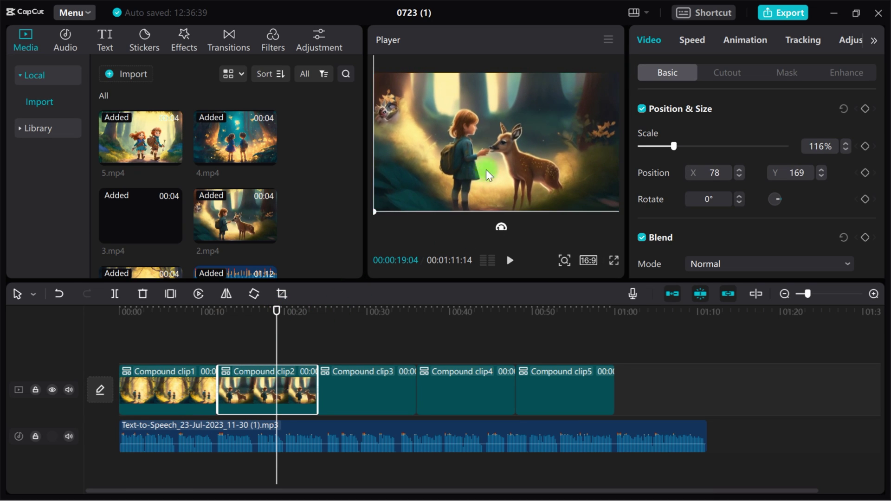
pyautogui.click(330, 394)
pyautogui.click(378, 311)
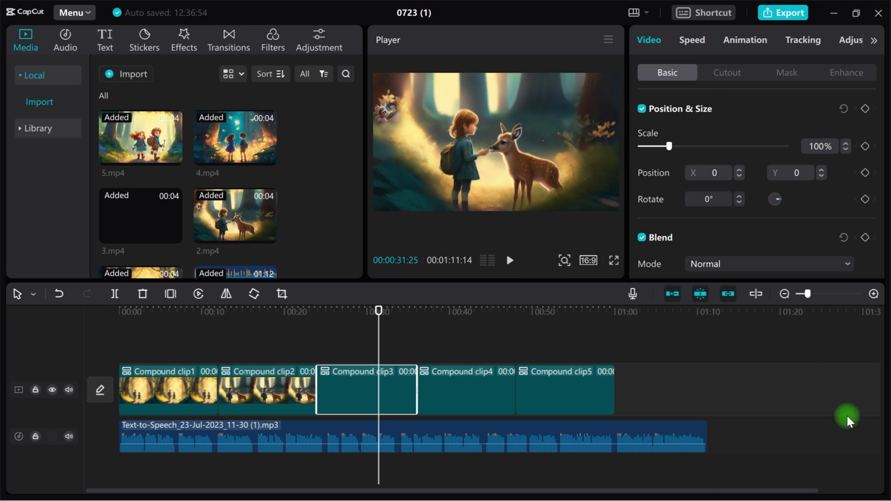
pyautogui.moveTo(606, 74); pyautogui.dragTo(610, 82)
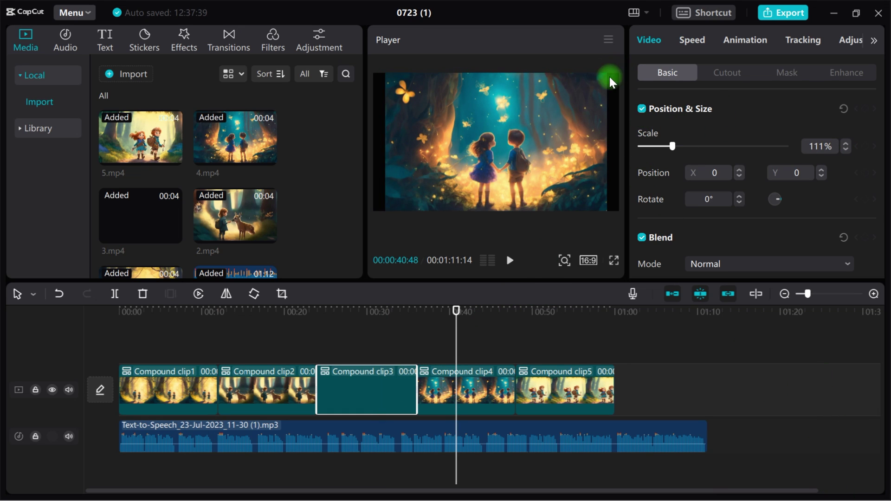
# Enlarge Compound clip4 and Compound clip5 to fill the 16:9 frame
pyautogui.click(487, 389)
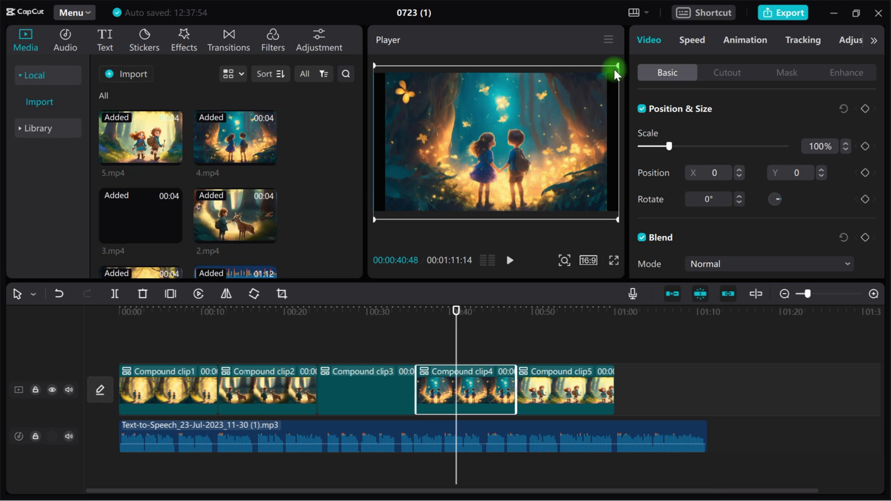
pyautogui.moveTo(616, 70); pyautogui.dragTo(536, 130)
pyautogui.click(563, 310)
pyautogui.click(583, 394)
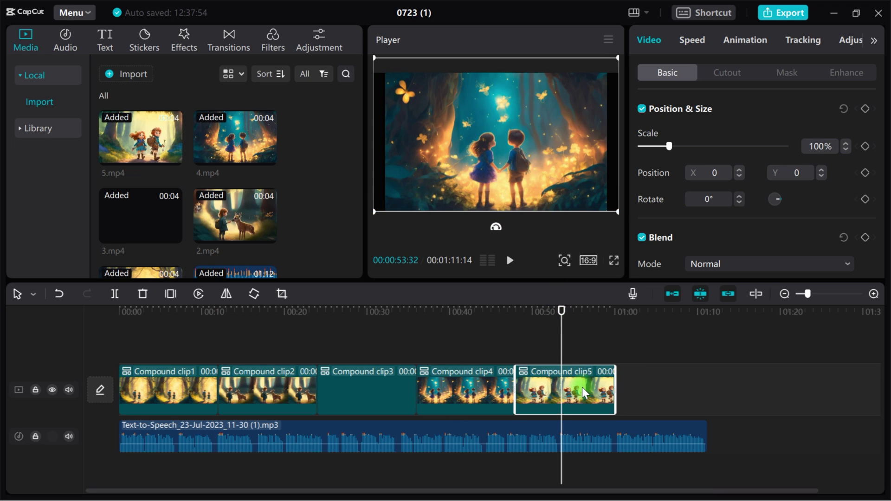
pyautogui.moveTo(613, 65)
pyautogui.mouseDown()
pyautogui.moveTo(566, 145)
pyautogui.moveTo(563, 134)
pyautogui.mouseUp()
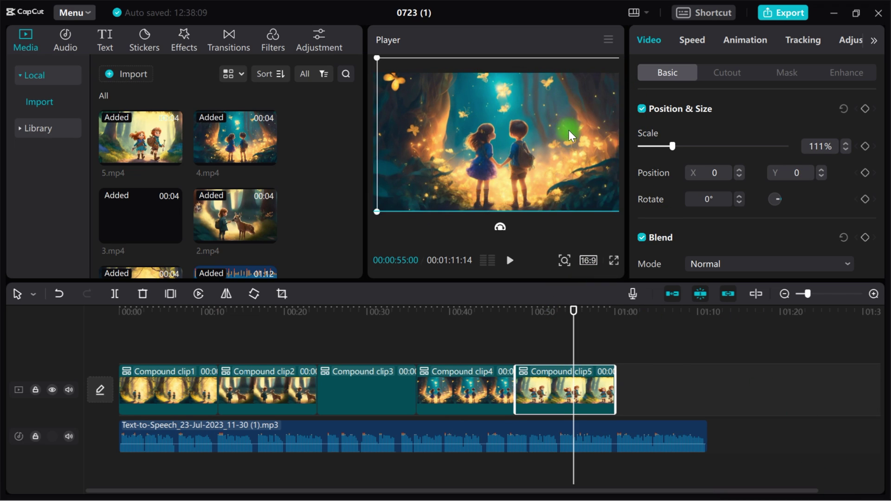
# Recheck Compound clips 4, 3 and 1, then return the playhead to the timeline start
pyautogui.click(494, 380)
pyautogui.click(381, 324)
pyautogui.click(411, 376)
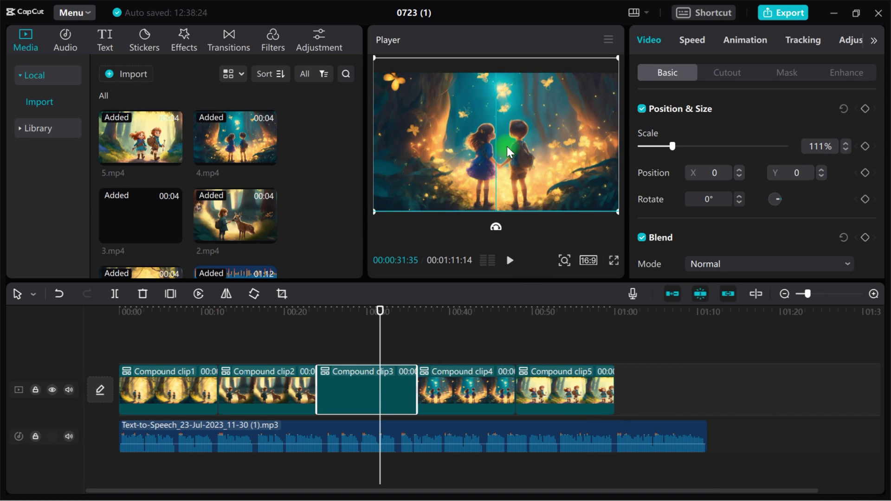
pyautogui.click(152, 391)
pyautogui.click(129, 310)
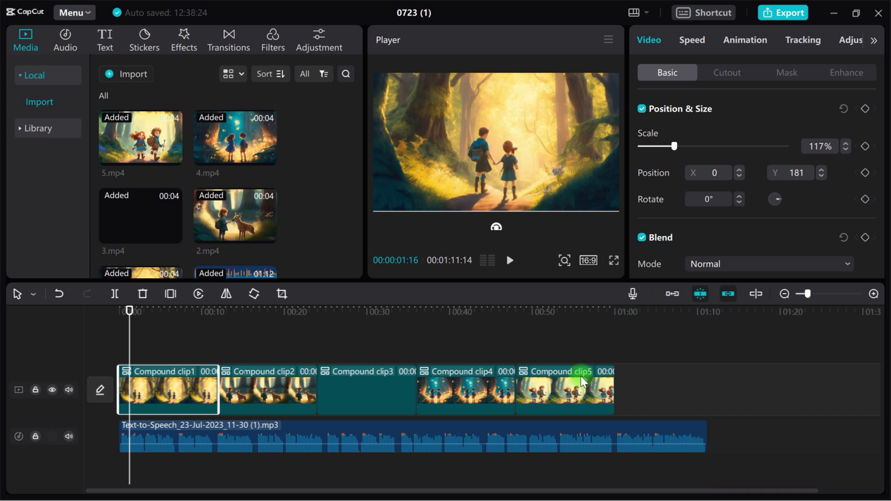
# Spread Compound clips 3–5 to the right and stretch Compound clip2 to 0.9x speed
pyautogui.moveTo(575, 389); pyautogui.dragTo(667, 389)
pyautogui.moveTo(487, 389); pyautogui.dragTo(537, 387)
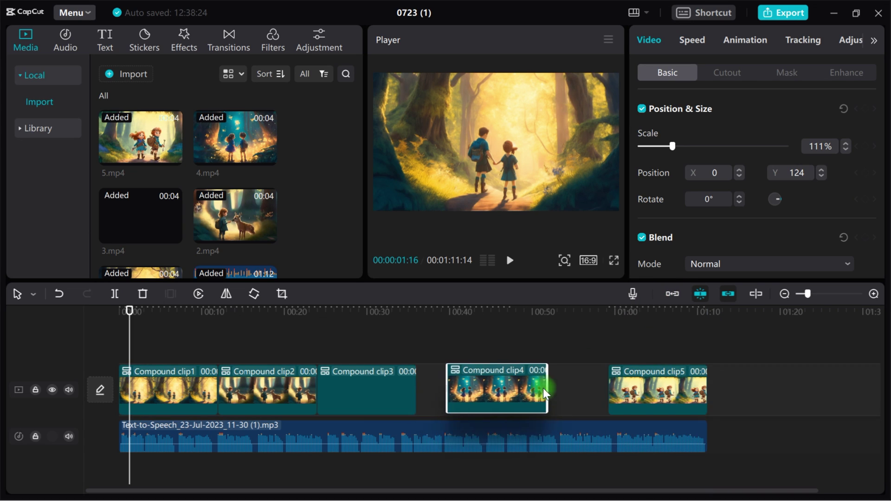
pyautogui.moveTo(394, 390); pyautogui.dragTo(430, 392)
pyautogui.click(306, 389)
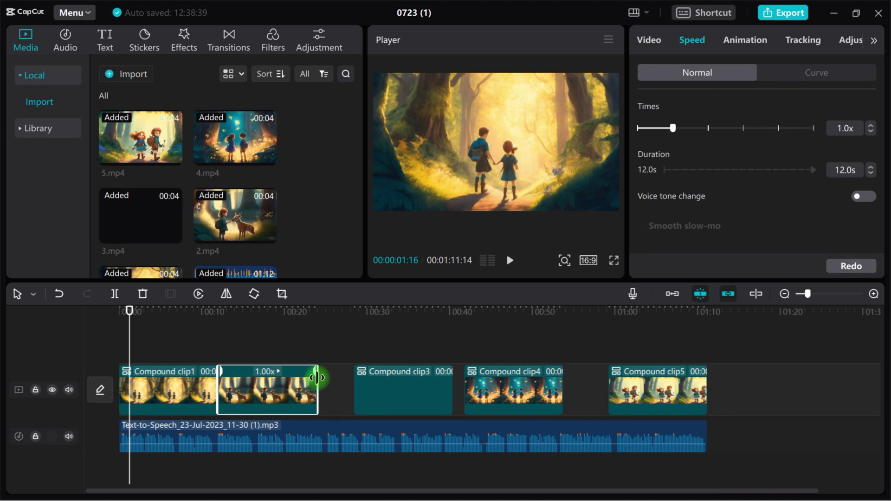
pyautogui.moveTo(314, 375); pyautogui.dragTo(321, 376)
# Slow Compound clip3 to 0.7x and clips 4 and 5 to 0.8x, closing the gaps
pyautogui.click(382, 391)
pyautogui.moveTo(381, 392); pyautogui.dragTo(350, 397)
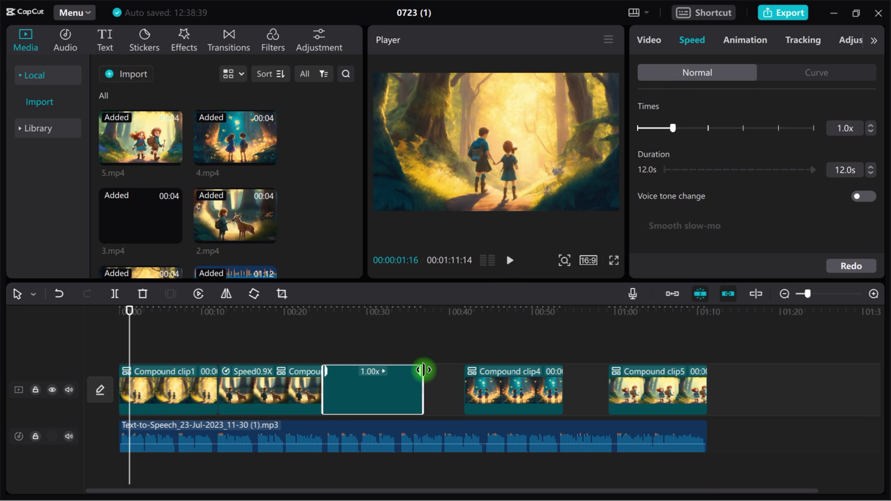
pyautogui.moveTo(422, 371); pyautogui.dragTo(460, 371)
pyautogui.click(491, 383)
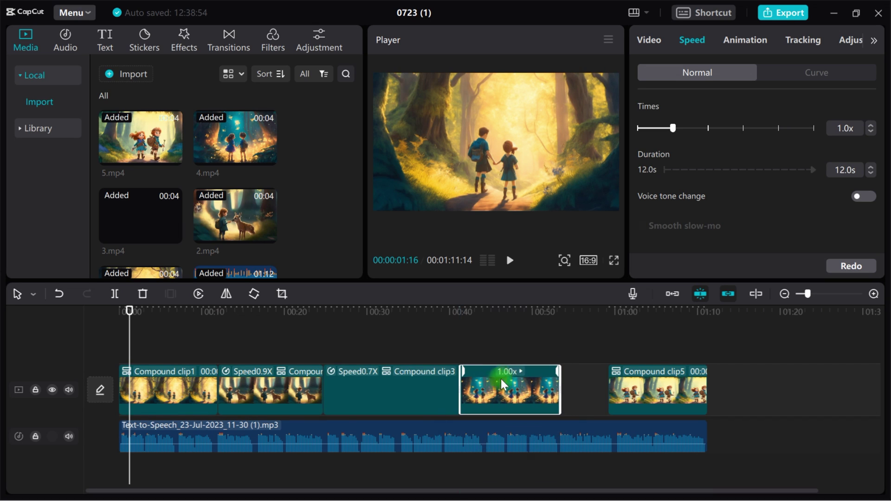
pyautogui.click(560, 383)
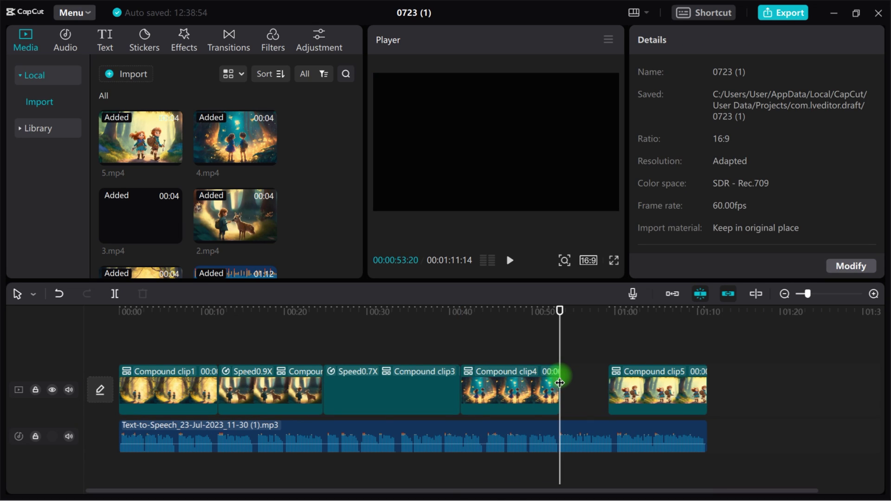
pyautogui.click(557, 373)
pyautogui.moveTo(553, 372); pyautogui.dragTo(572, 372)
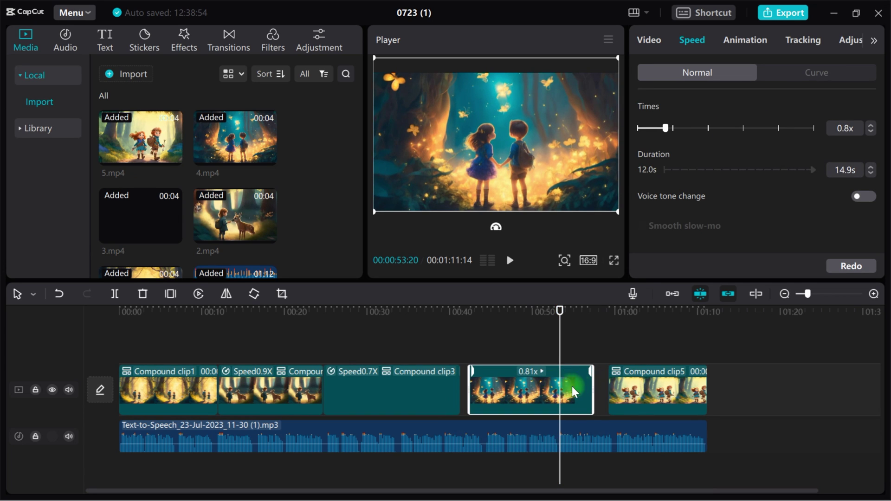
pyautogui.click(606, 387)
pyautogui.moveTo(676, 370); pyautogui.dragTo(693, 373)
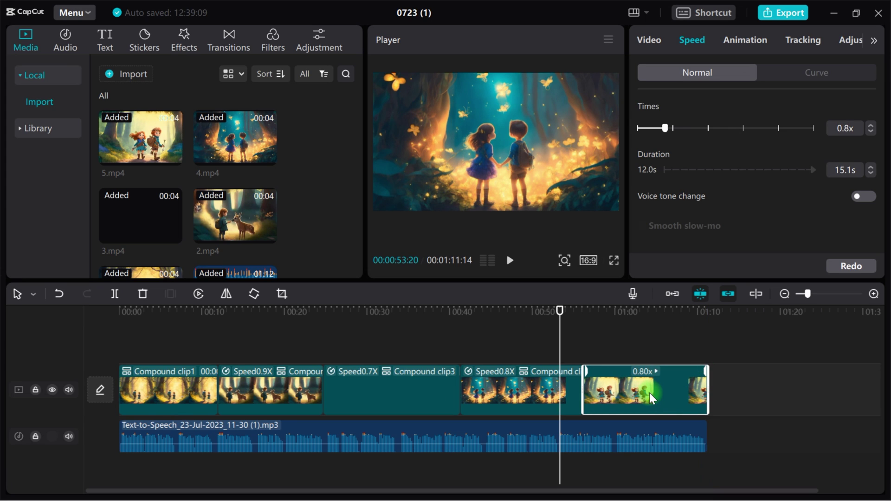
# Give Compound clip5 a Fade Out exit and Compound clip1 an In entrance animation
pyautogui.click(737, 38)
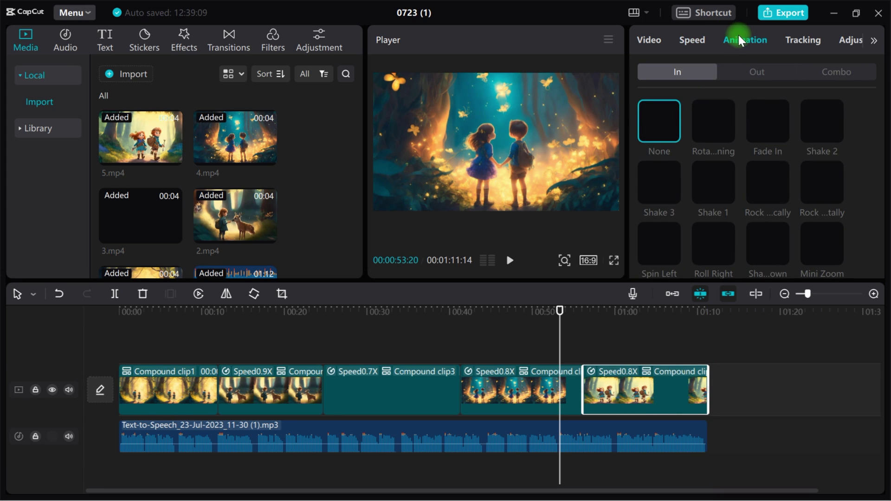
pyautogui.click(762, 78)
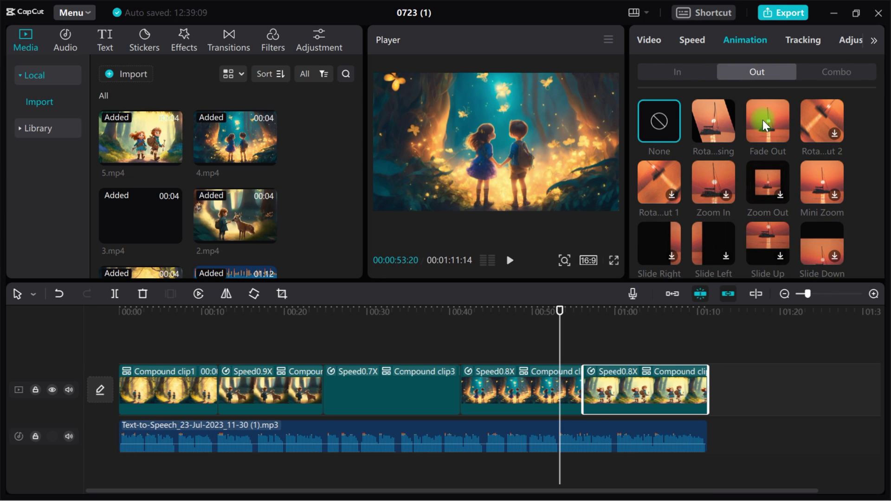
pyautogui.click(751, 131)
pyautogui.click(676, 72)
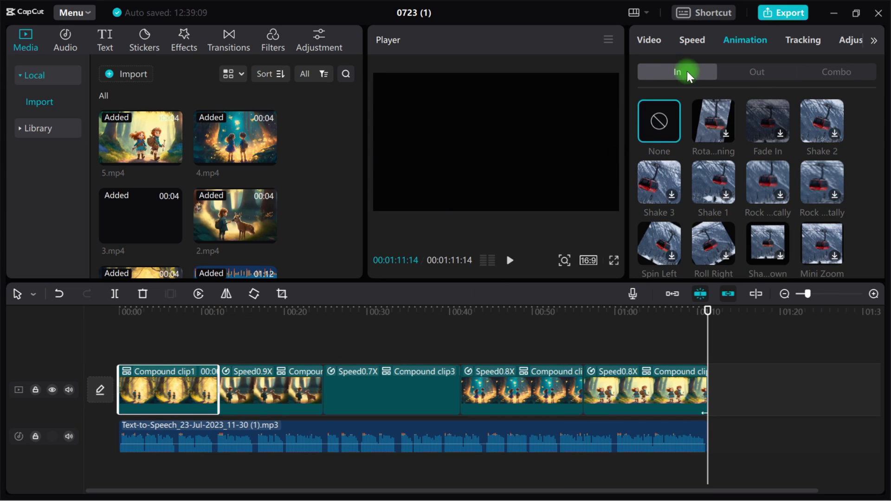
pyautogui.scroll(-1, 664, 202)
pyautogui.click(659, 239)
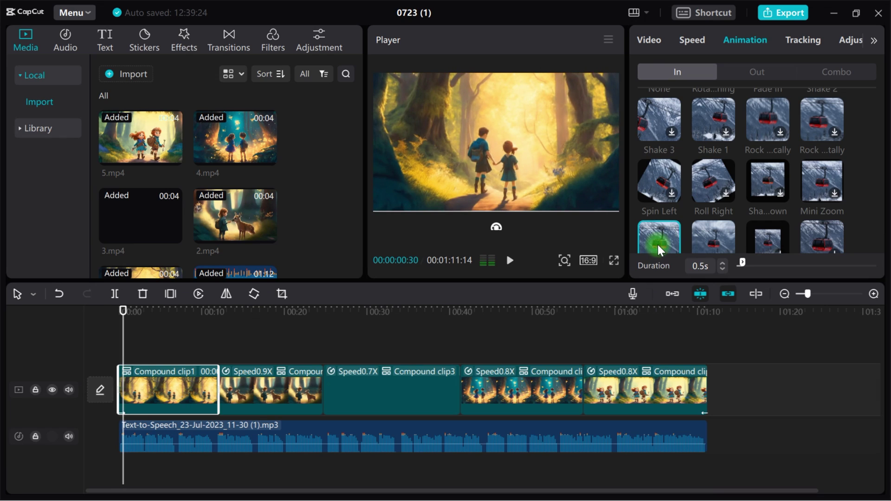
# Add the 'Forest' track from a music search, trim it to the video end, volume -25.8dB
pyautogui.click(65, 112)
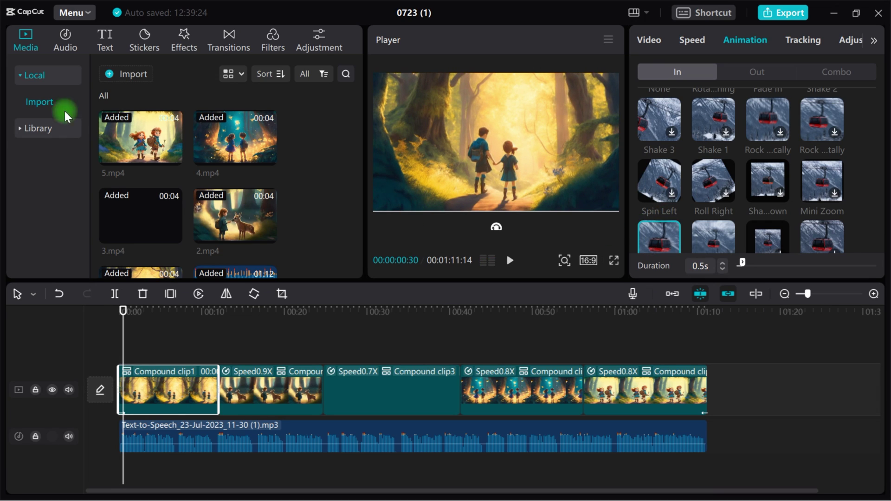
pyautogui.click(65, 38)
pyautogui.write('forest')
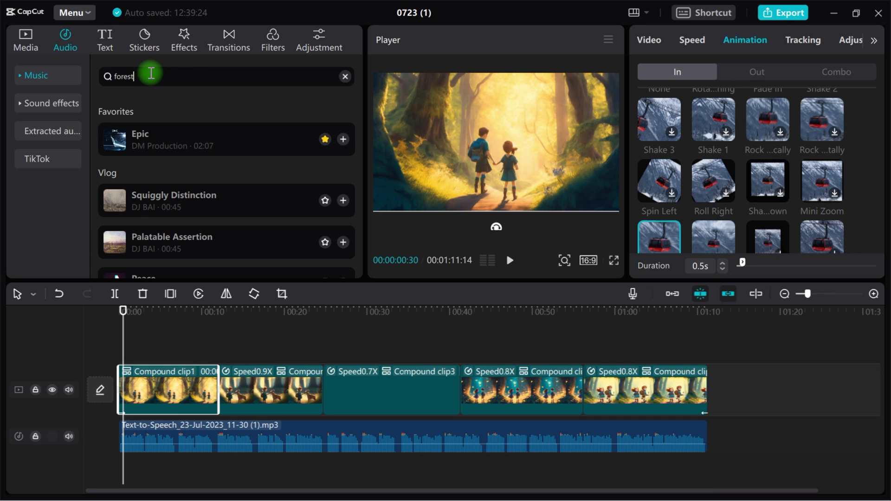
pyautogui.press('Return')
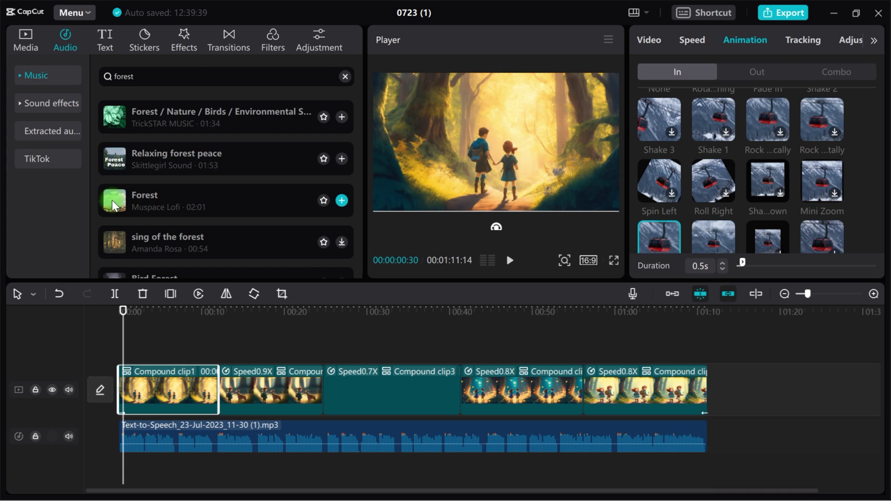
pyautogui.click(341, 200)
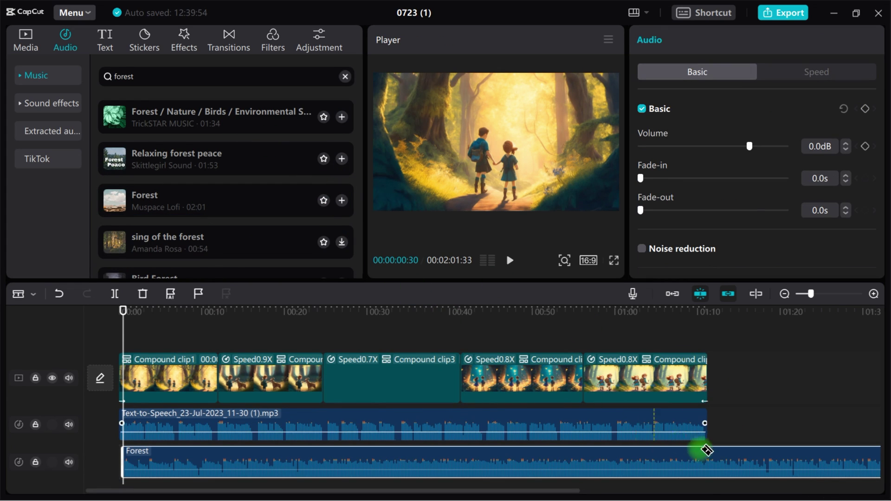
pyautogui.moveTo(707, 451); pyautogui.dragTo(710, 459)
pyautogui.click(766, 454)
pyautogui.click(682, 457)
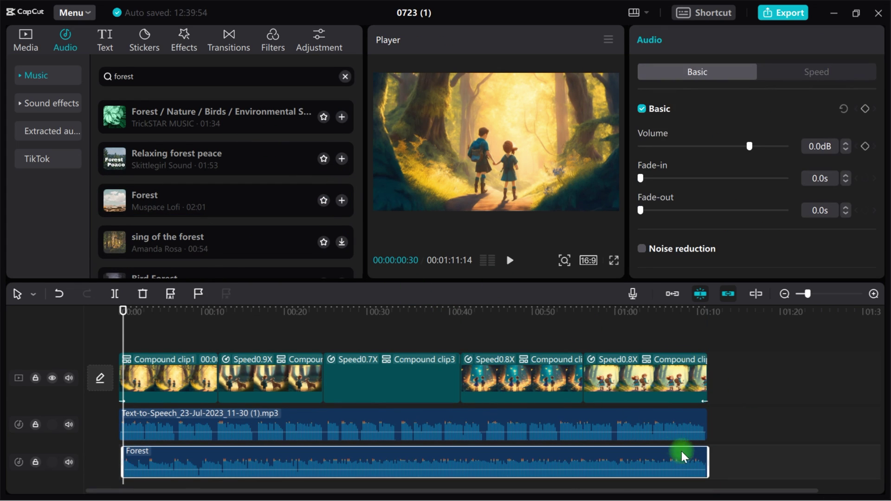
pyautogui.moveTo(674, 148); pyautogui.dragTo(703, 146)
pyautogui.click(120, 311)
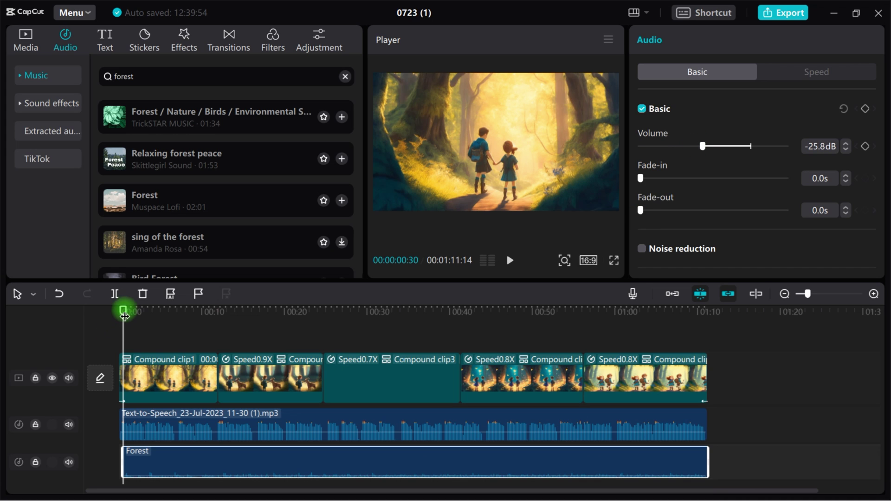
# Add a Bubble Blur transition between the first two clips and dismiss the duplicate-frames prompt
pyautogui.click(232, 41)
pyautogui.click(33, 86)
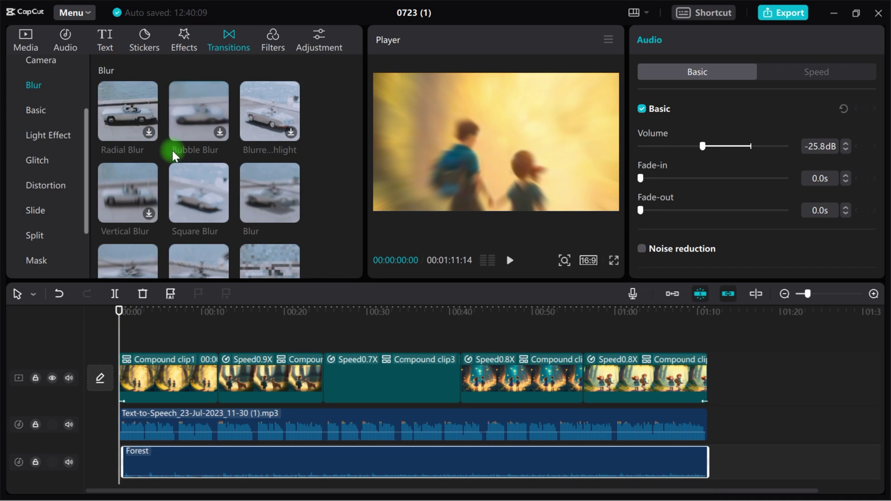
pyautogui.moveTo(171, 125); pyautogui.dragTo(218, 376)
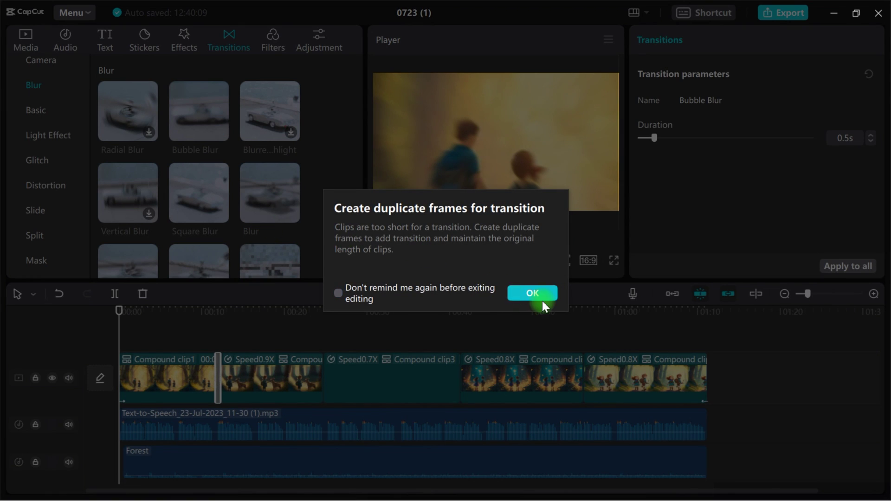
pyautogui.click(523, 293)
# Add Blur transitions between clips two and three and clips four and five, then preview playback
pyautogui.click(177, 456)
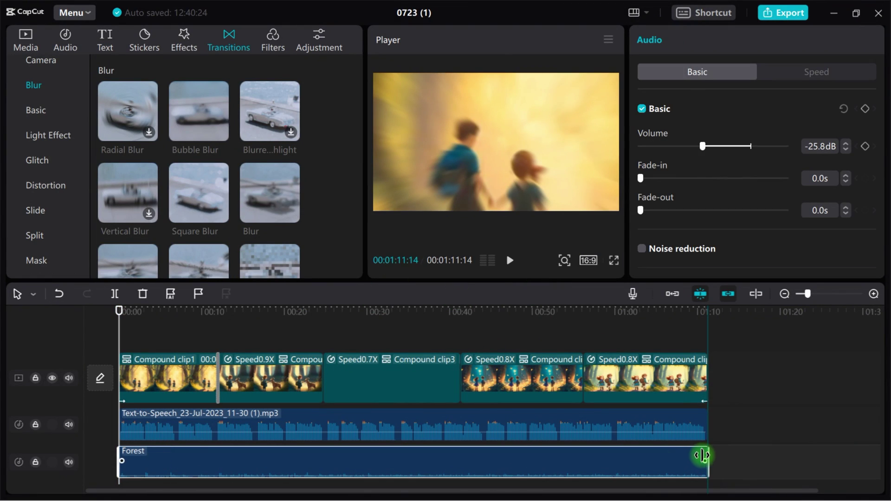
pyautogui.moveTo(255, 225); pyautogui.dragTo(322, 362)
pyautogui.click(538, 293)
pyautogui.scroll(-2, 133, 124)
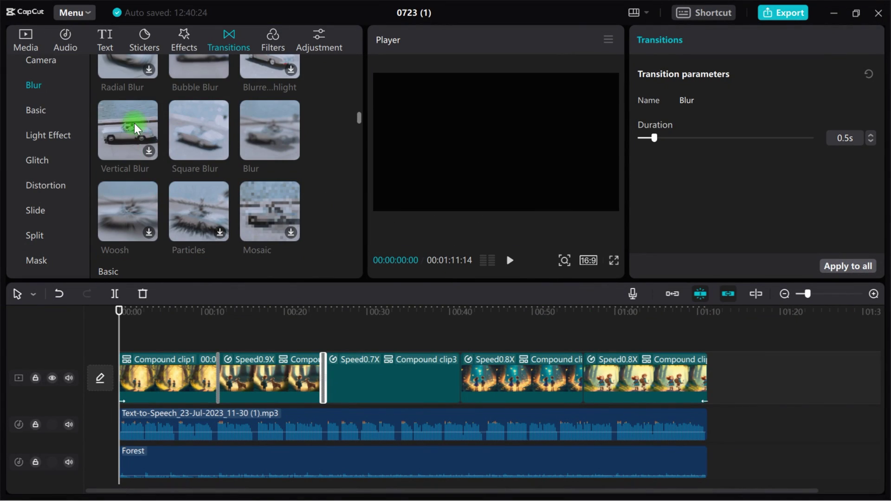
pyautogui.moveTo(195, 153); pyautogui.dragTo(582, 376)
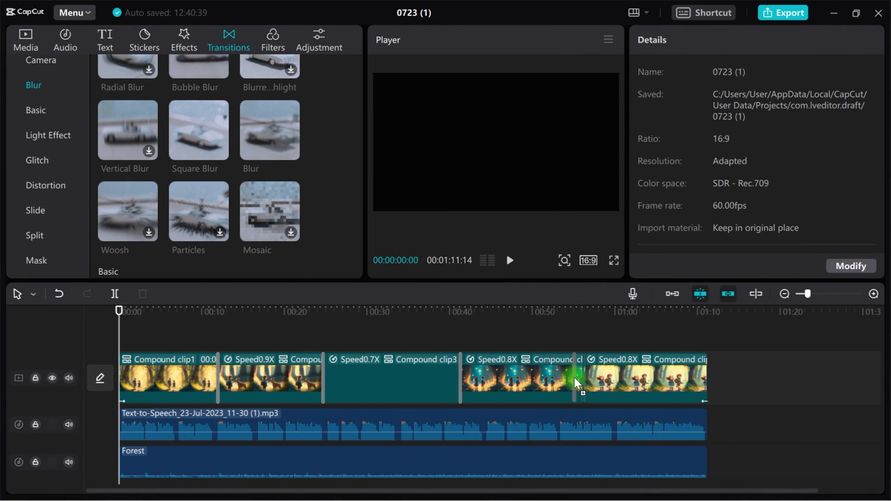
pyautogui.press('space')
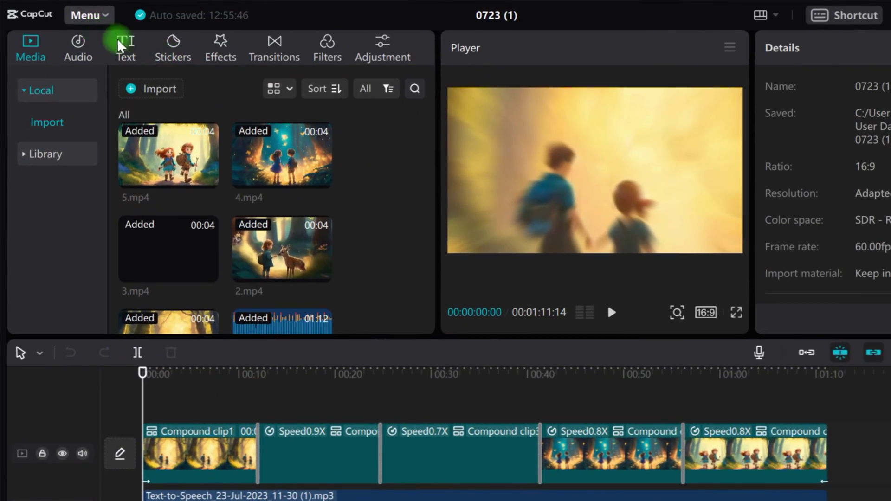
# Create English auto captions from the narration using Text > Auto captions
pyautogui.click(132, 50)
pyautogui.click(73, 221)
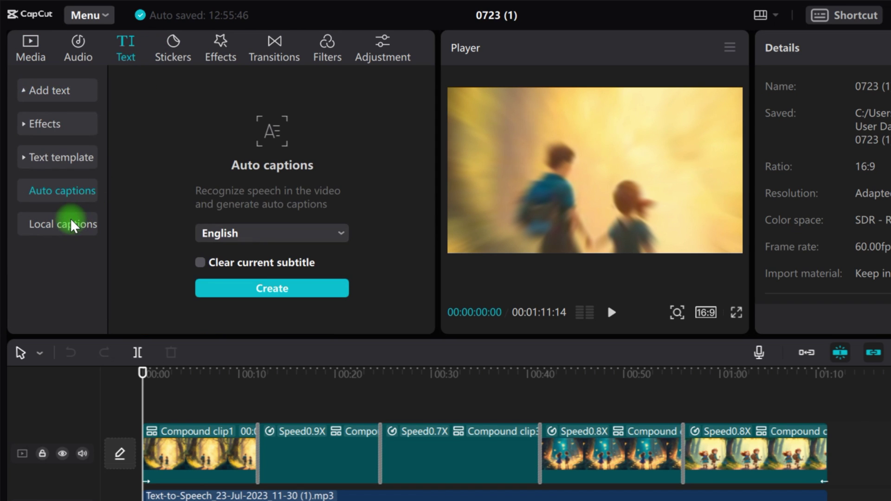
pyautogui.click(238, 234)
pyautogui.click(216, 278)
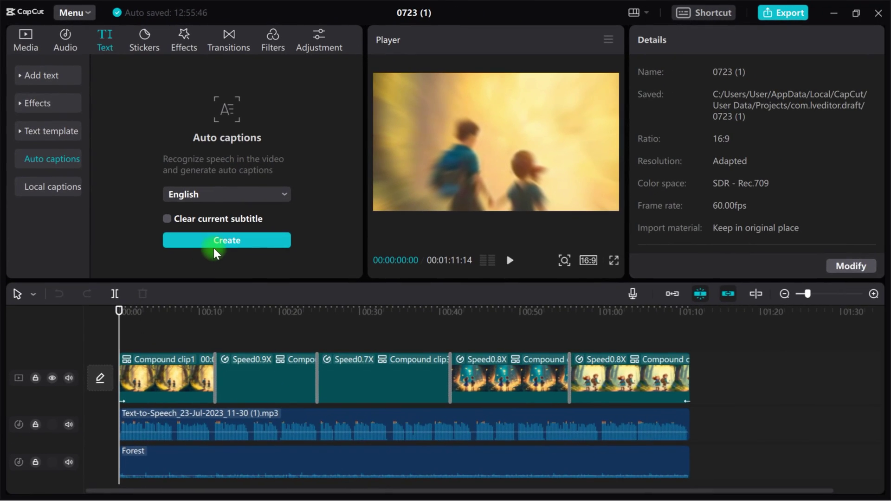
pyautogui.click(225, 241)
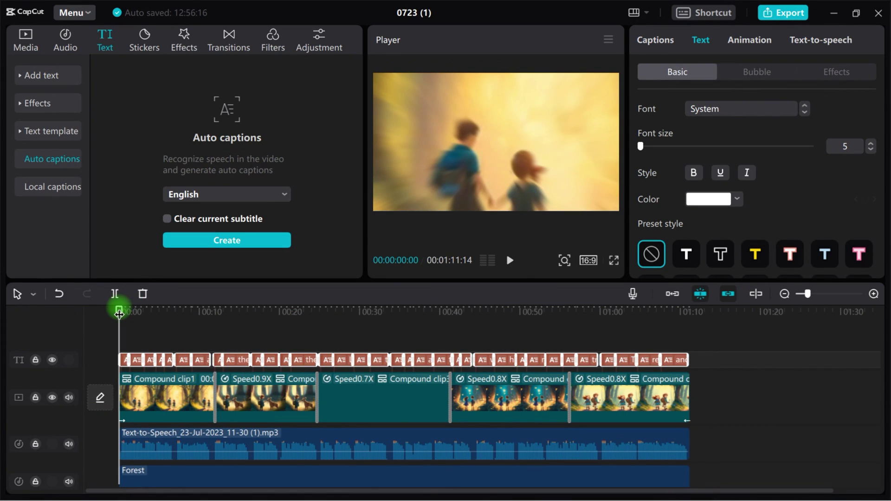
# Set the caption font size to 15 and apply the plain white preset style
pyautogui.click(839, 146)
pyautogui.write('1')
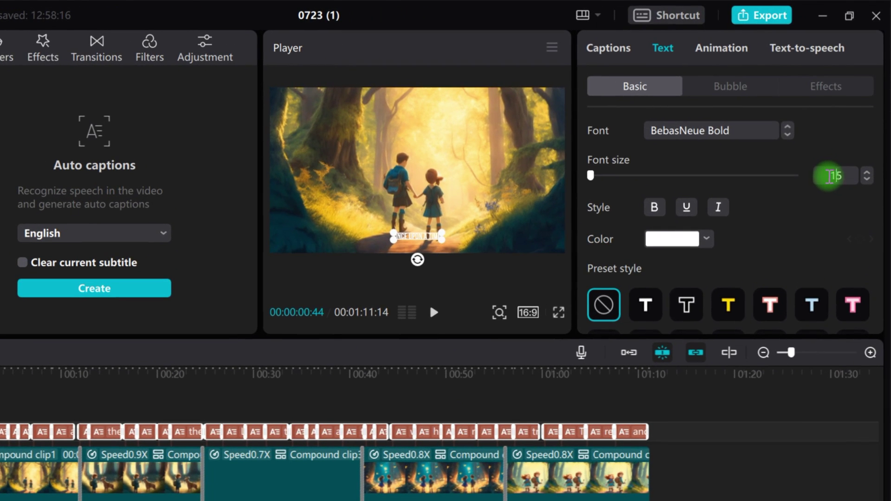
pyautogui.click(705, 239)
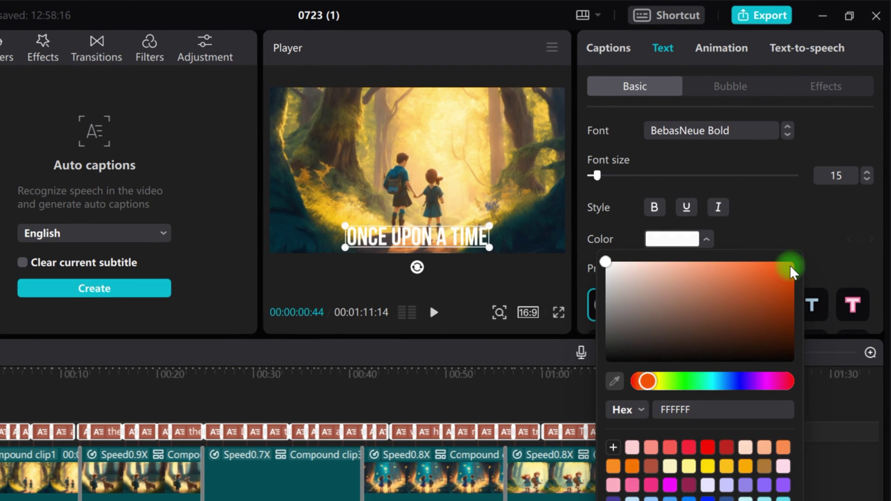
pyautogui.click(816, 216)
pyautogui.scroll(-4, 663, 153)
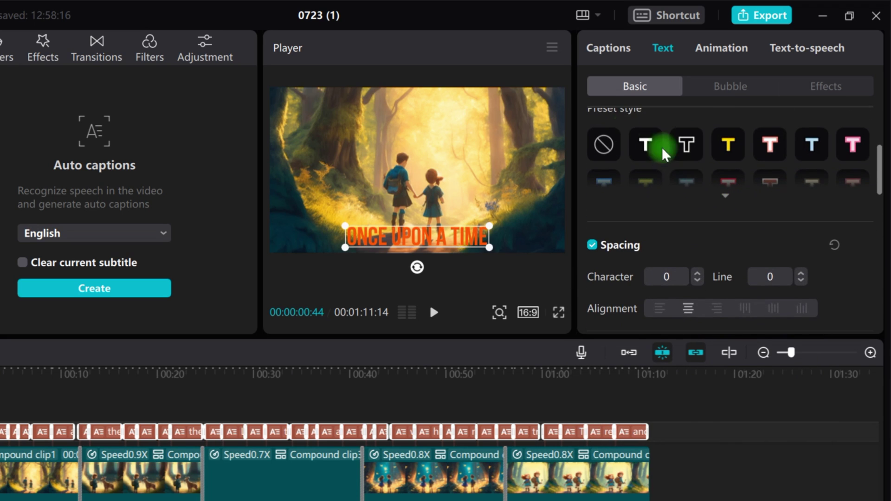
pyautogui.click(685, 148)
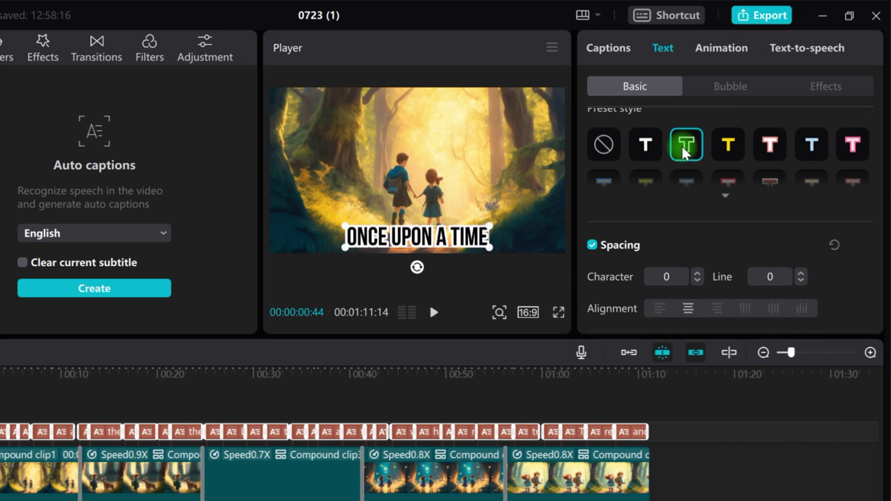
pyautogui.click(647, 147)
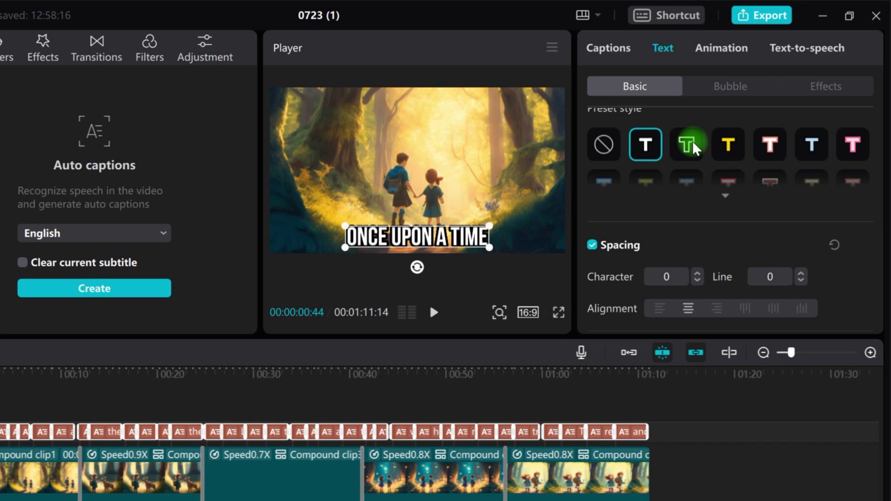
pyautogui.click(686, 144)
pyautogui.click(646, 144)
pyautogui.scroll(-2, 710, 149)
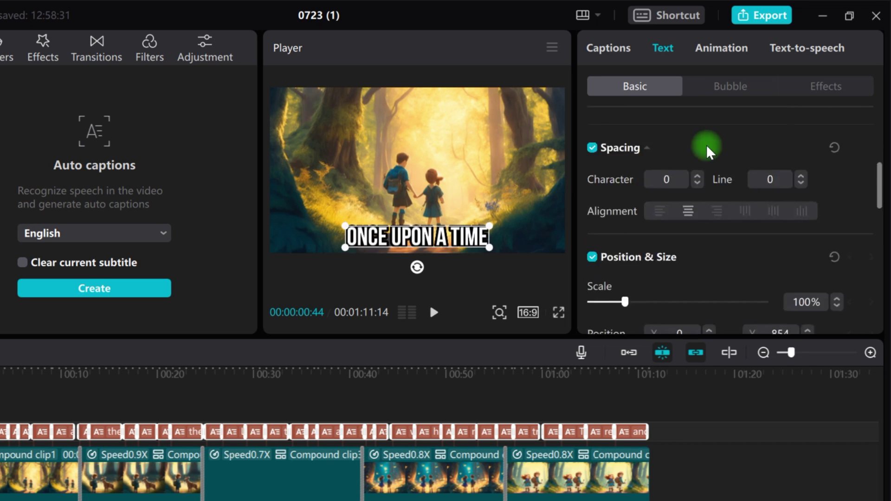
pyautogui.scroll(-3, 701, 154)
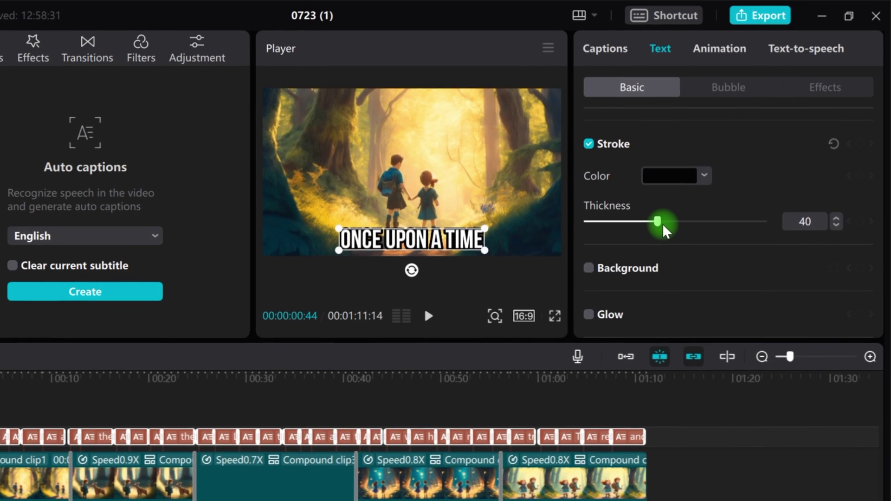
pyautogui.scroll(-3, 633, 230)
pyautogui.scroll(-2, 596, 225)
pyautogui.scroll(2, 592, 237)
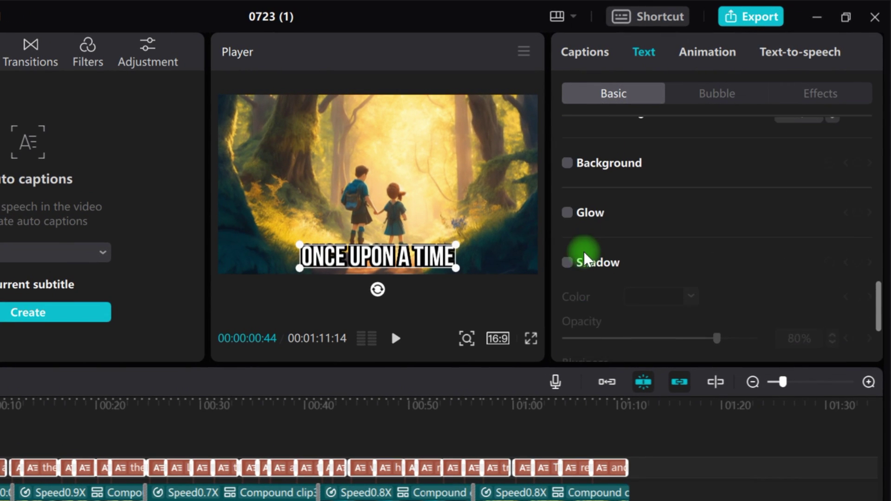
pyautogui.scroll(1, 566, 293)
# Enable a drop shadow on the captions and play the video to check them
pyautogui.click(566, 299)
pyautogui.scroll(-2, 689, 212)
pyautogui.scroll(-1, 689, 212)
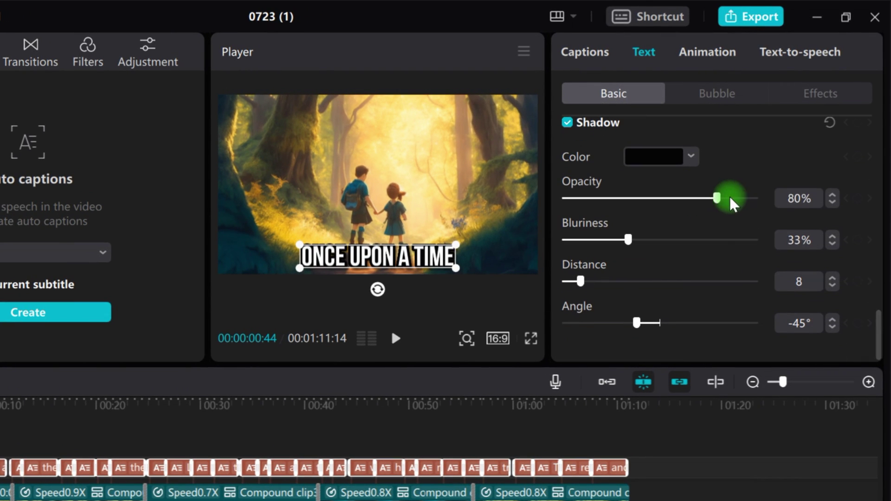
pyautogui.moveTo(717, 199); pyautogui.dragTo(754, 199)
pyautogui.scroll(5, 623, 199)
pyautogui.moveTo(640, 337); pyautogui.dragTo(592, 336)
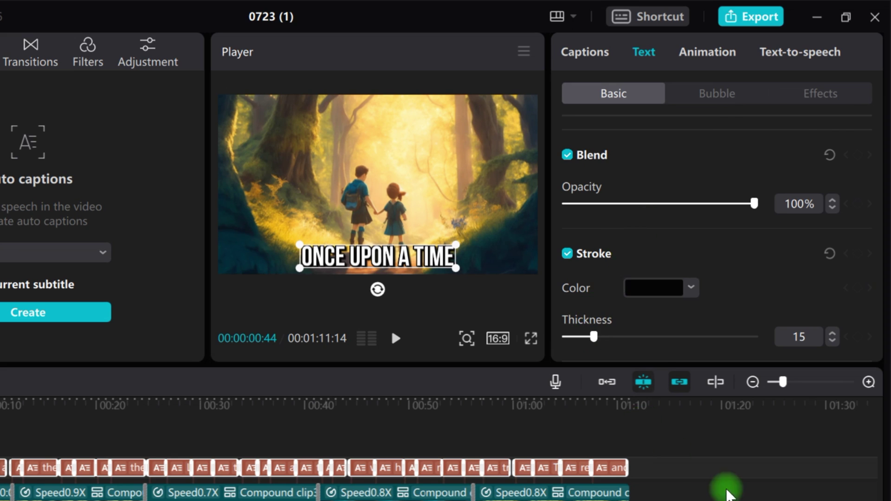
pyautogui.click(730, 487)
pyautogui.press('space')
pyautogui.press('space')
# Split caption 6 into 'they were like' and 'two peas in a pod'
pyautogui.click(369, 256)
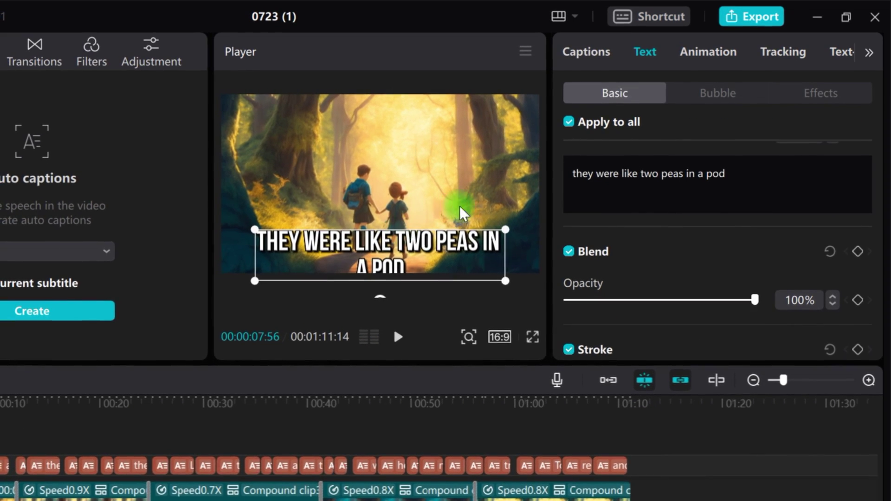
pyautogui.click(585, 52)
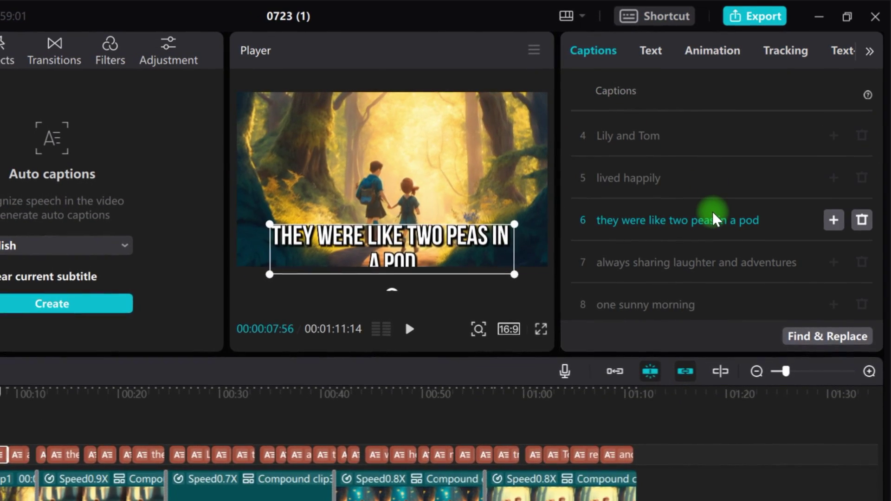
pyautogui.click(668, 221)
pyautogui.press('Return')
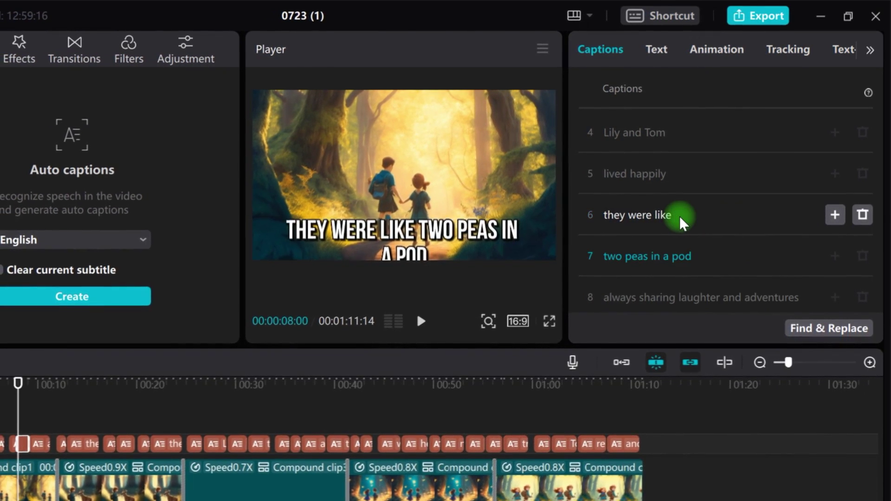
# Review the long captions and split the 'beautiful bond' caption in two
pyautogui.click(655, 251)
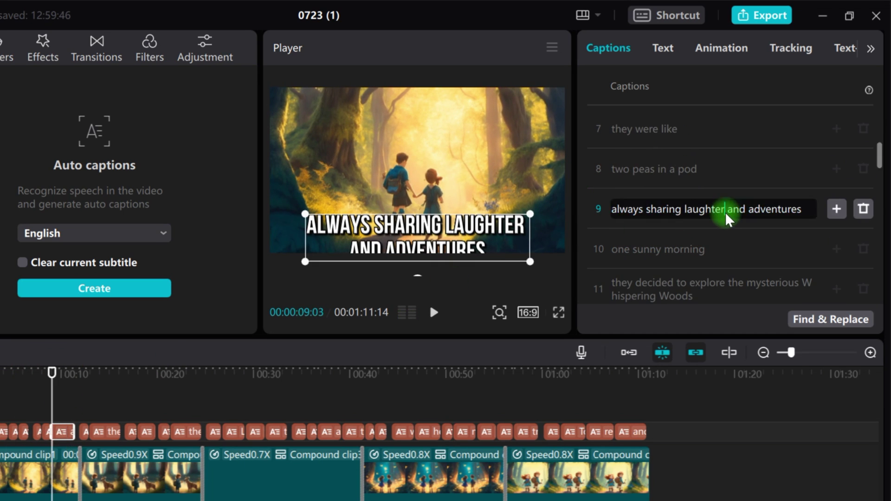
pyautogui.click(735, 131)
pyautogui.click(687, 175)
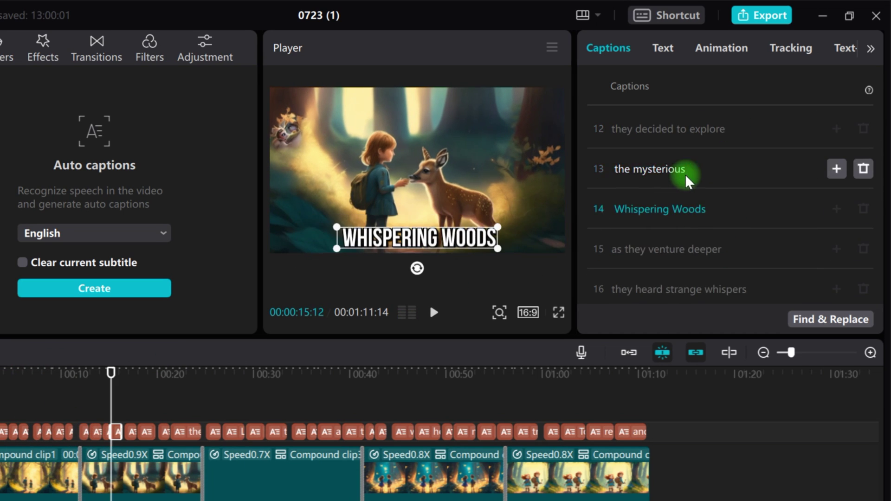
pyautogui.click(726, 222)
pyautogui.click(782, 249)
pyautogui.click(693, 193)
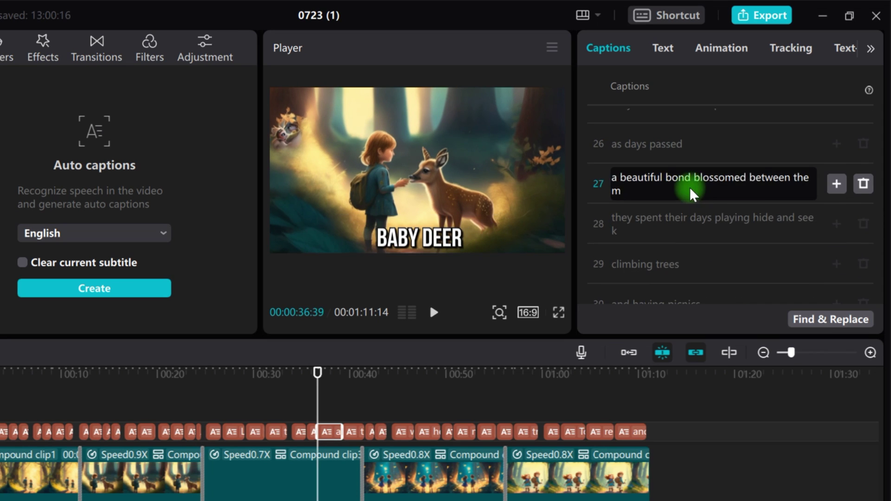
pyautogui.press('Return')
# Split the 'whispers spreading' caption and break the final 'creating magic' caption into shorter parts
pyautogui.click(748, 191)
pyautogui.click(630, 257)
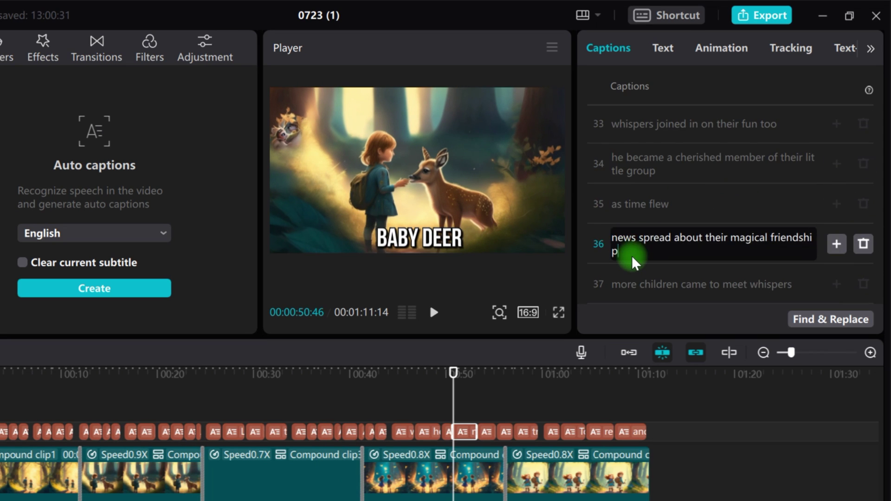
pyautogui.click(692, 209)
pyautogui.click(706, 239)
pyautogui.press('Return')
pyautogui.click(720, 223)
pyautogui.click(717, 285)
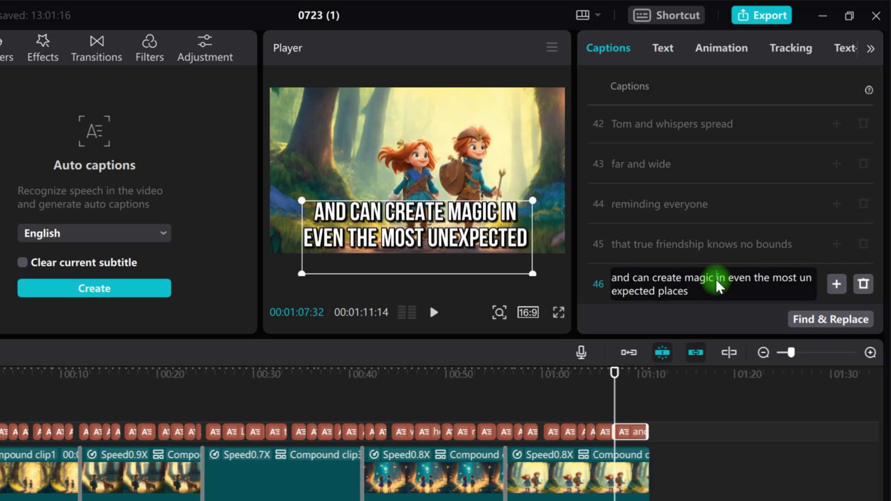
pyautogui.press('Return')
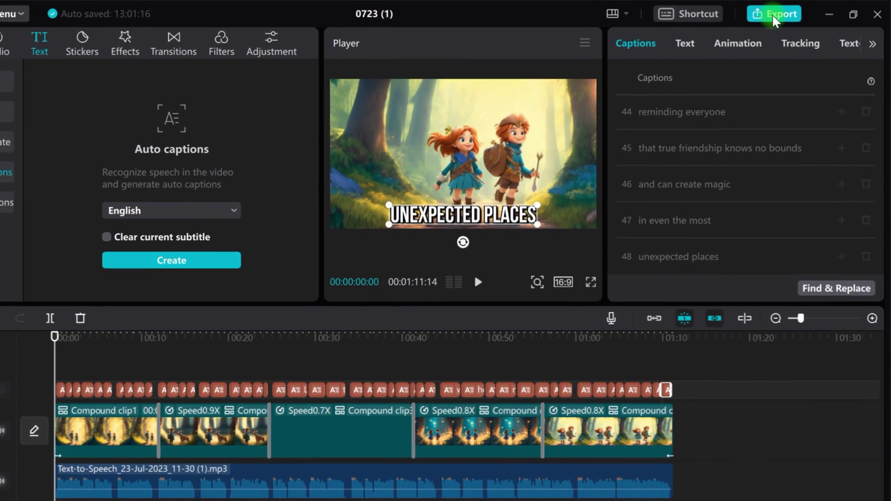
# Export the video titled '123' as a 2K, H.264 MP4 at 60fps
pyautogui.click(774, 14)
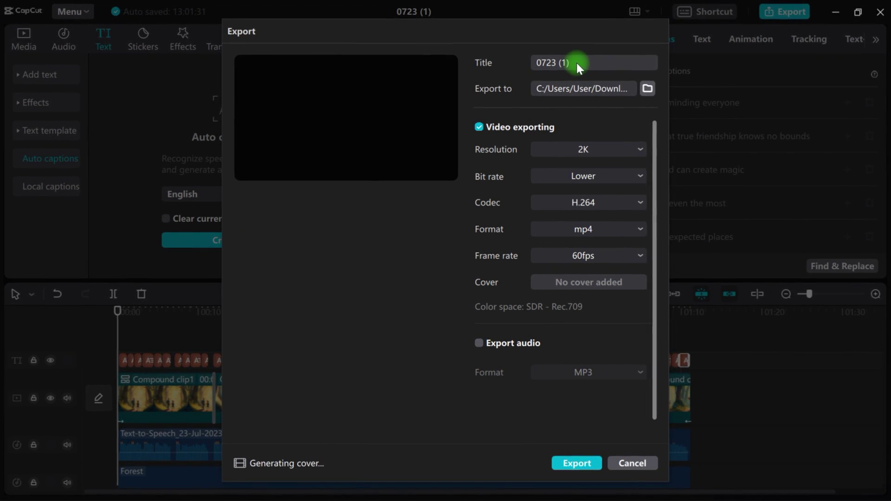
pyautogui.click(578, 204)
pyautogui.click(593, 64)
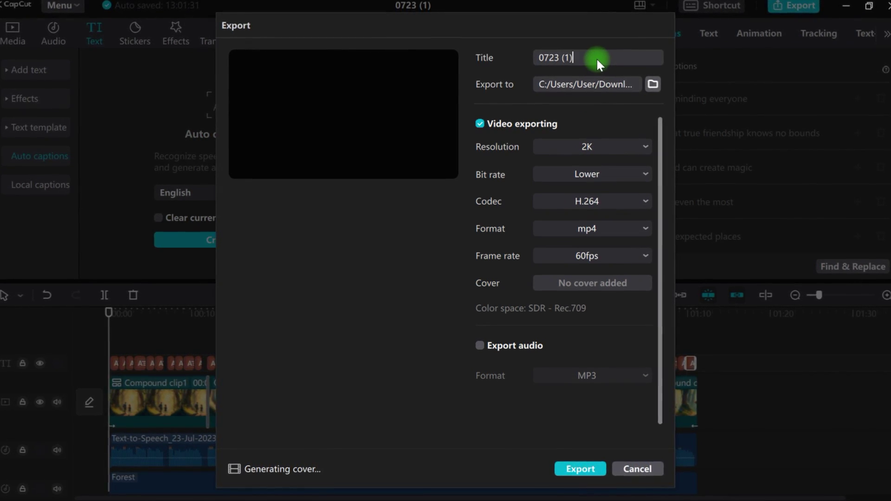
pyautogui.press('BackSpace')
pyautogui.press('BackSpace')
pyautogui.press('BackSpace')
pyautogui.press('BackSpace')
pyautogui.press('BackSpace')
pyautogui.press('BackSpace')
pyautogui.write('123')
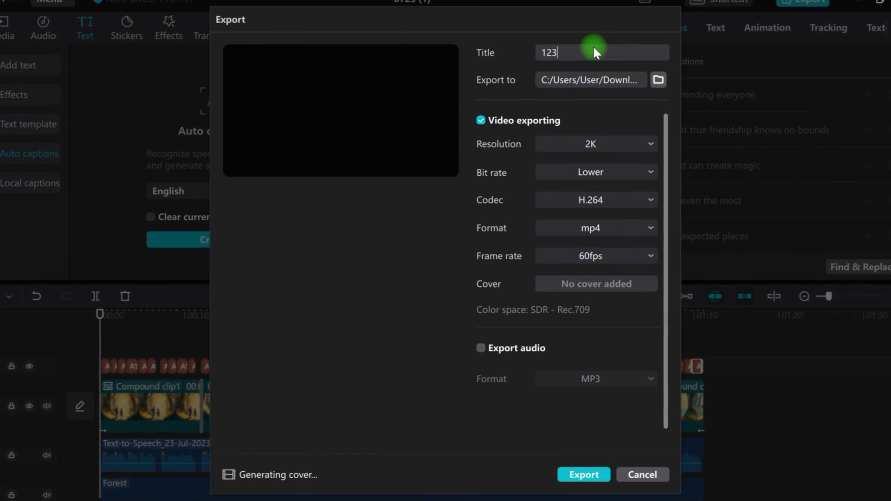
pyautogui.click(606, 264)
pyautogui.click(578, 373)
pyautogui.click(588, 481)
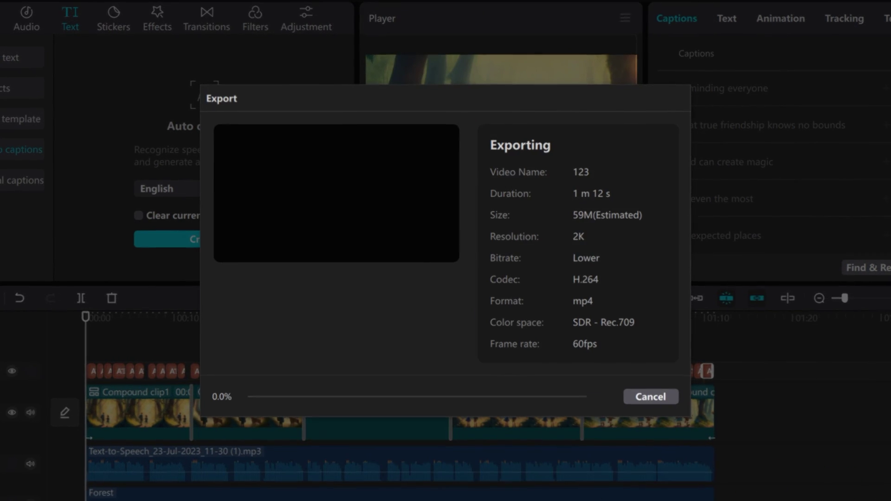